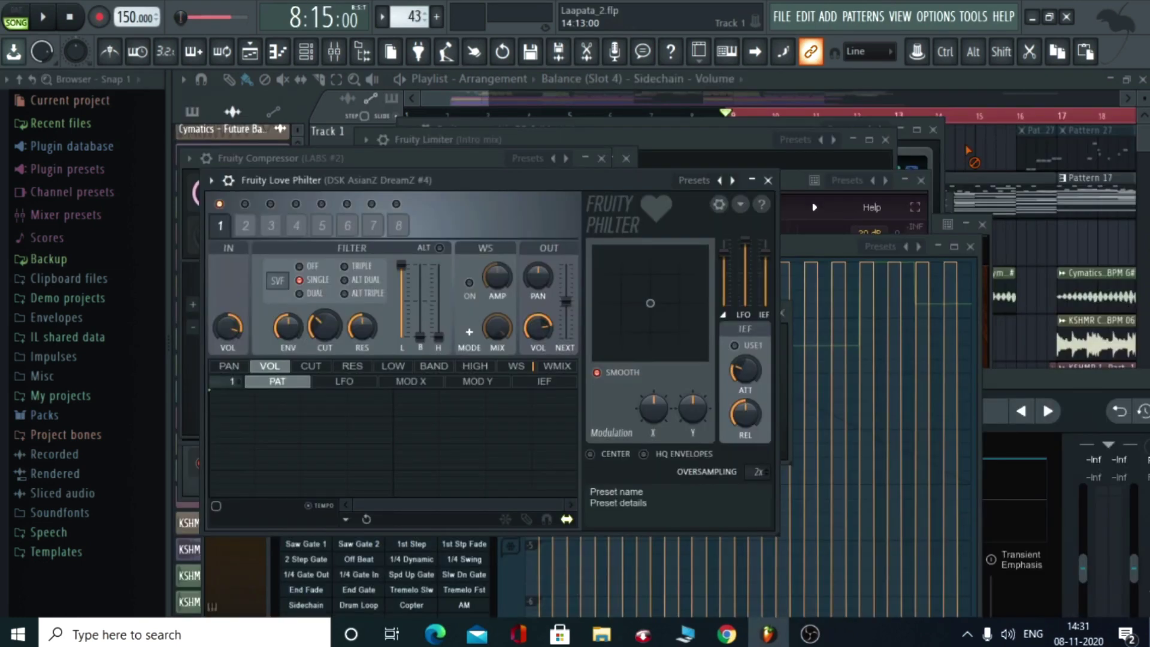
Bring the playlist to the front and look over the whole song arrangement.
click(971, 148)
scroll(978, 119, down, 5)
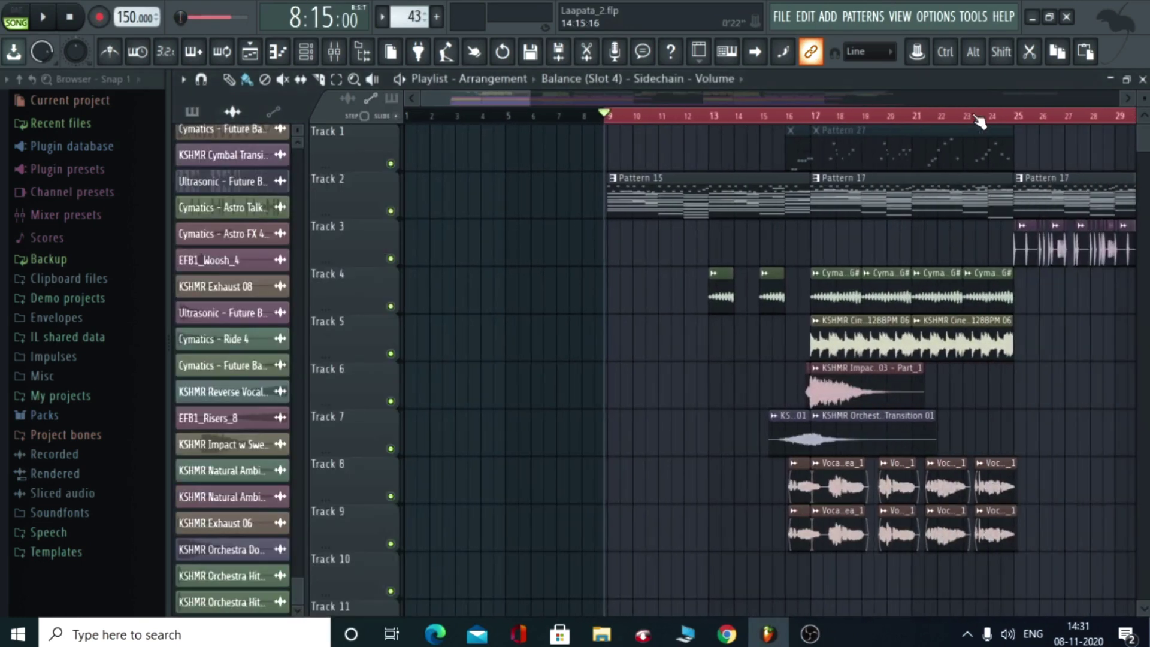
scroll(978, 120, down, 3)
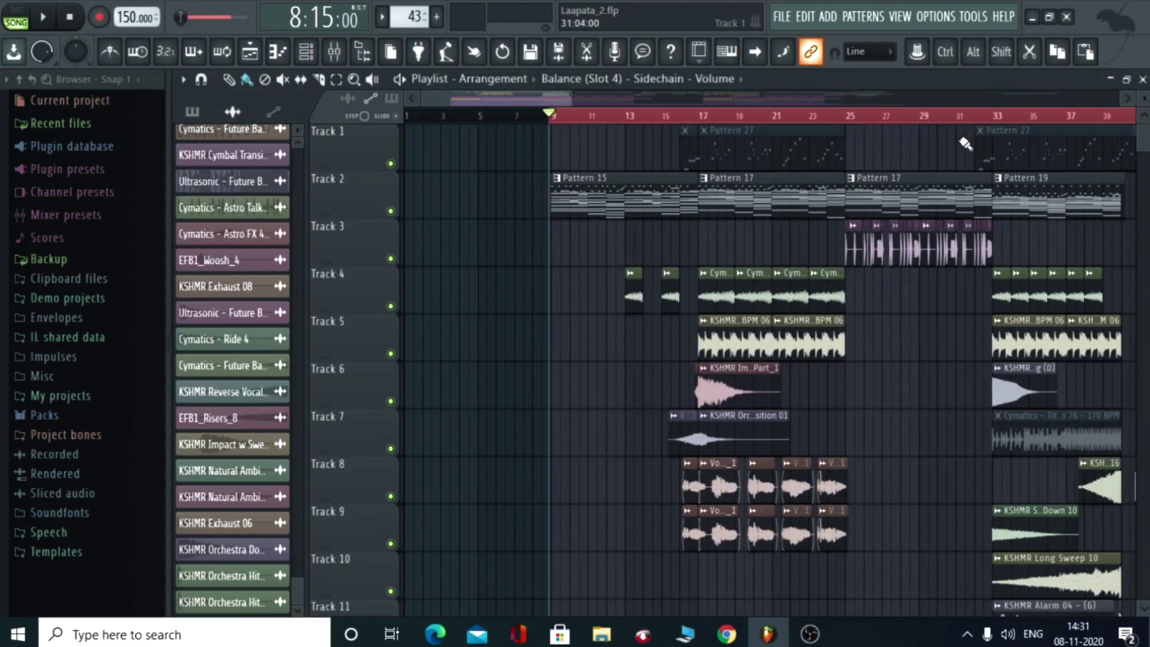
scroll(966, 143, down, 4)
scroll(975, 116, down, 6)
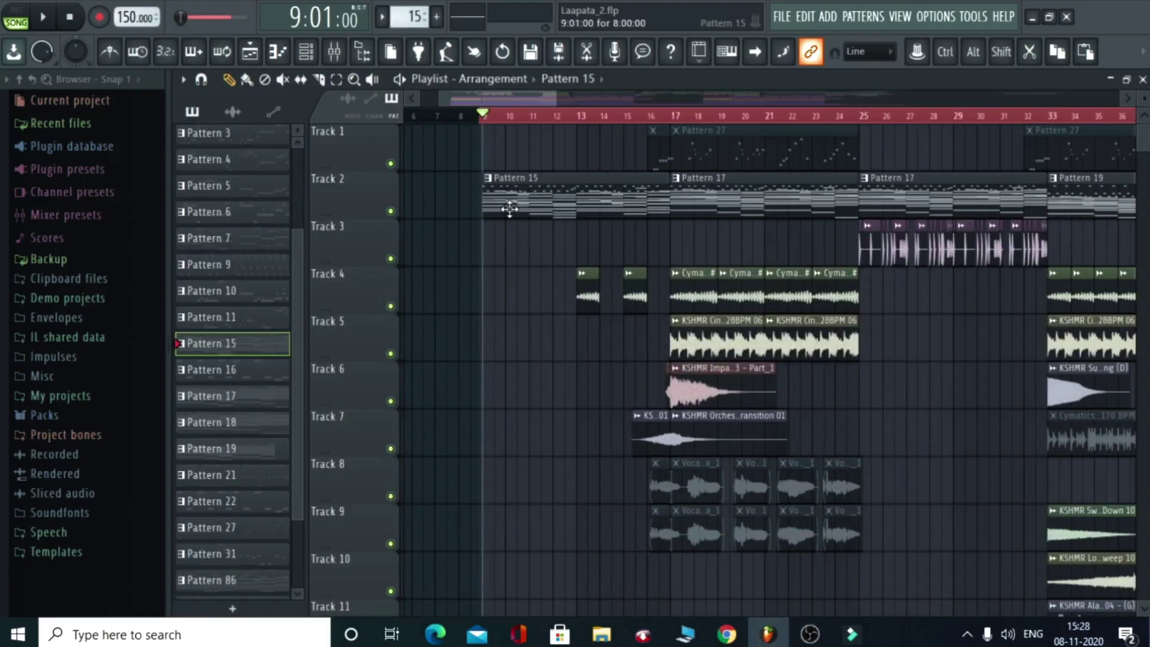
Open Pattern 15 from Track 2 and examine the LABS and LABS #3 notes in the piano roll.
double_click(509, 208)
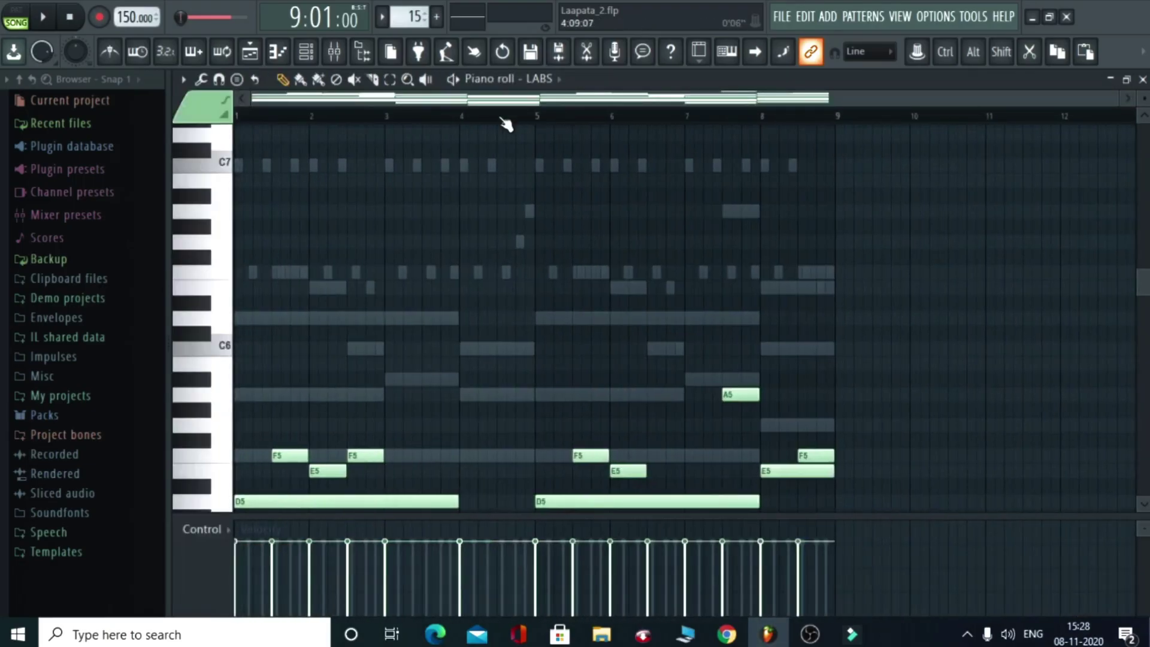
click(306, 52)
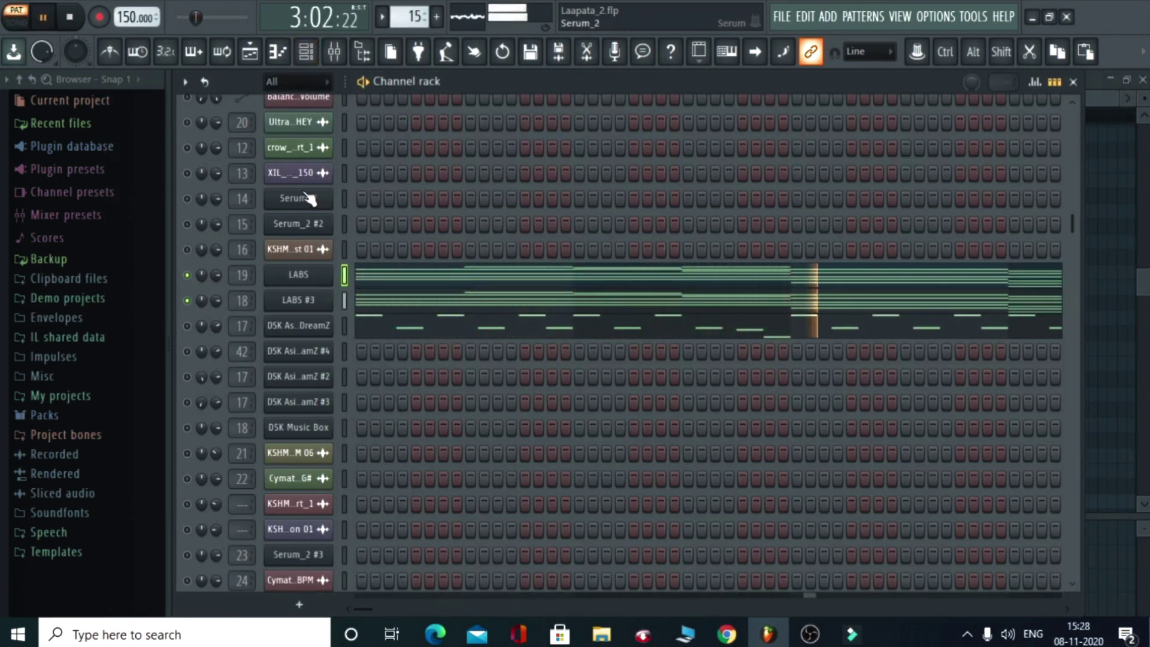
click(377, 299)
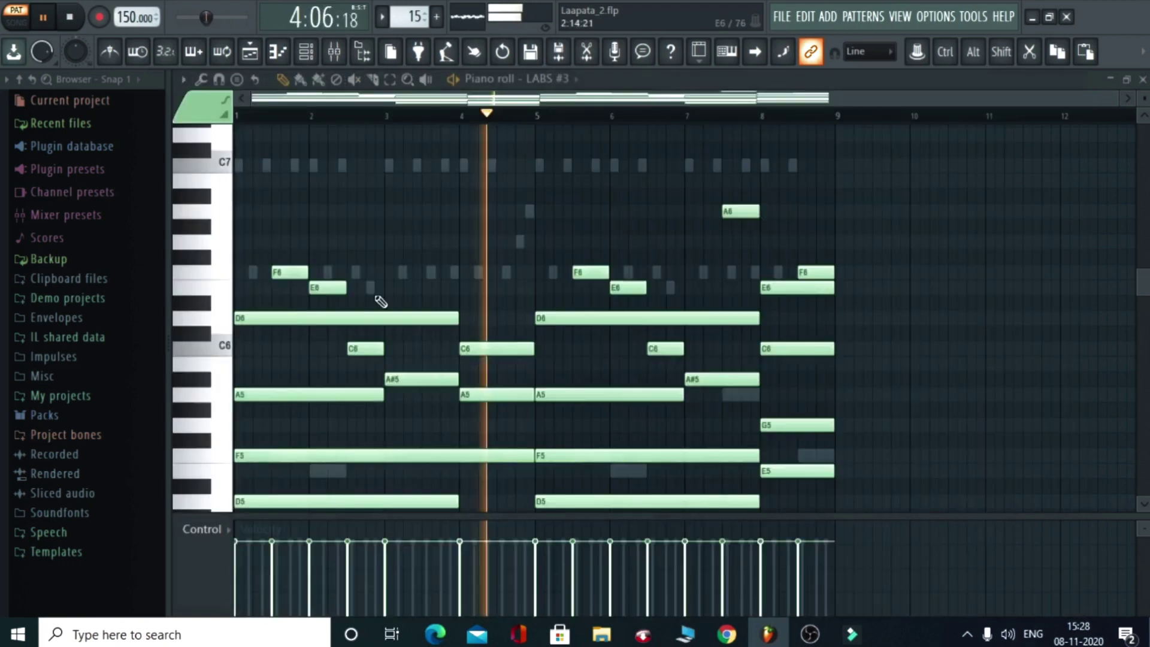
click(307, 53)
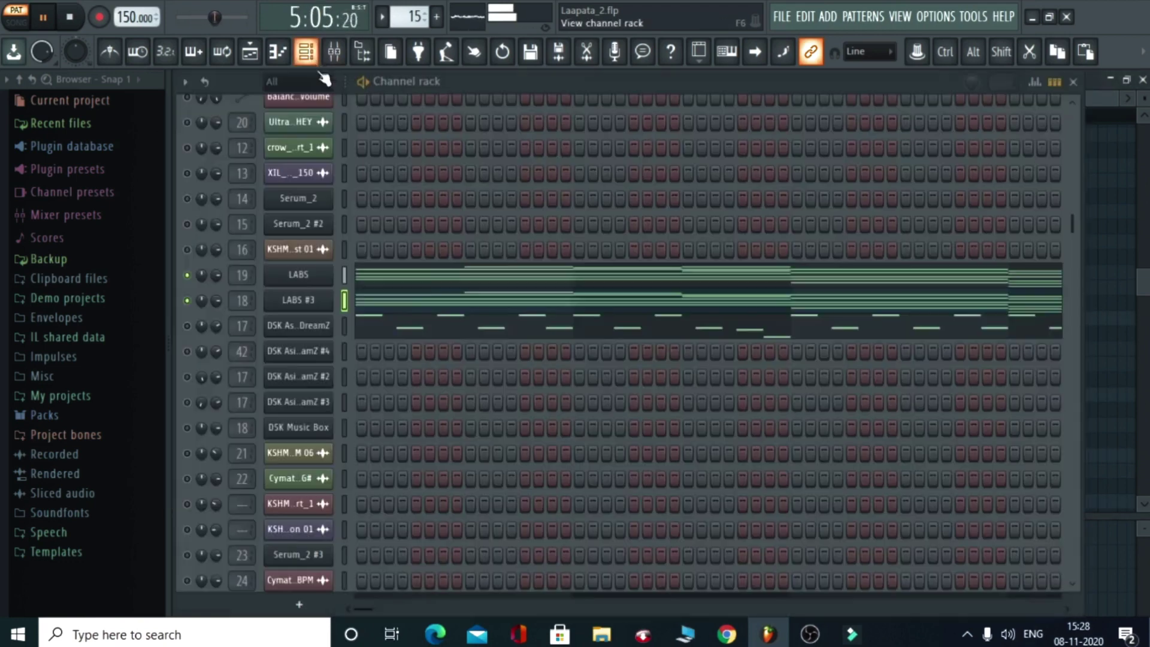
click(418, 278)
scroll(533, 321, down, 1)
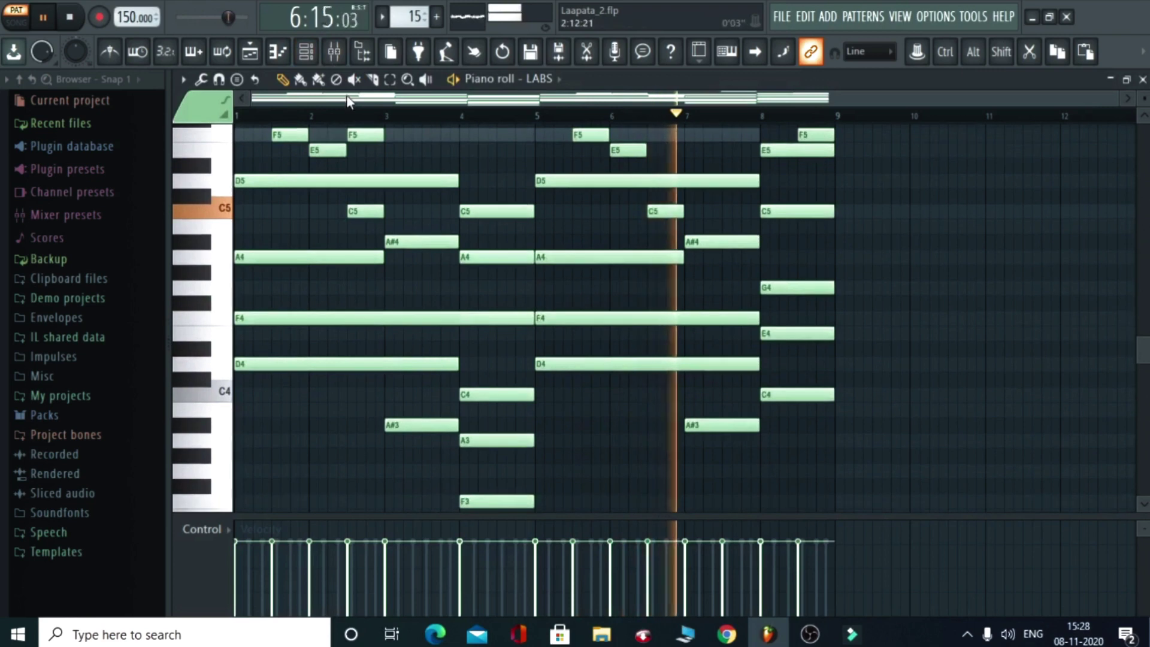
scroll(477, 231, up, 3)
Mute the LABS and LABS #3 channels and play the DSK AsianZ DreamZ part with its piano roll open.
click(305, 53)
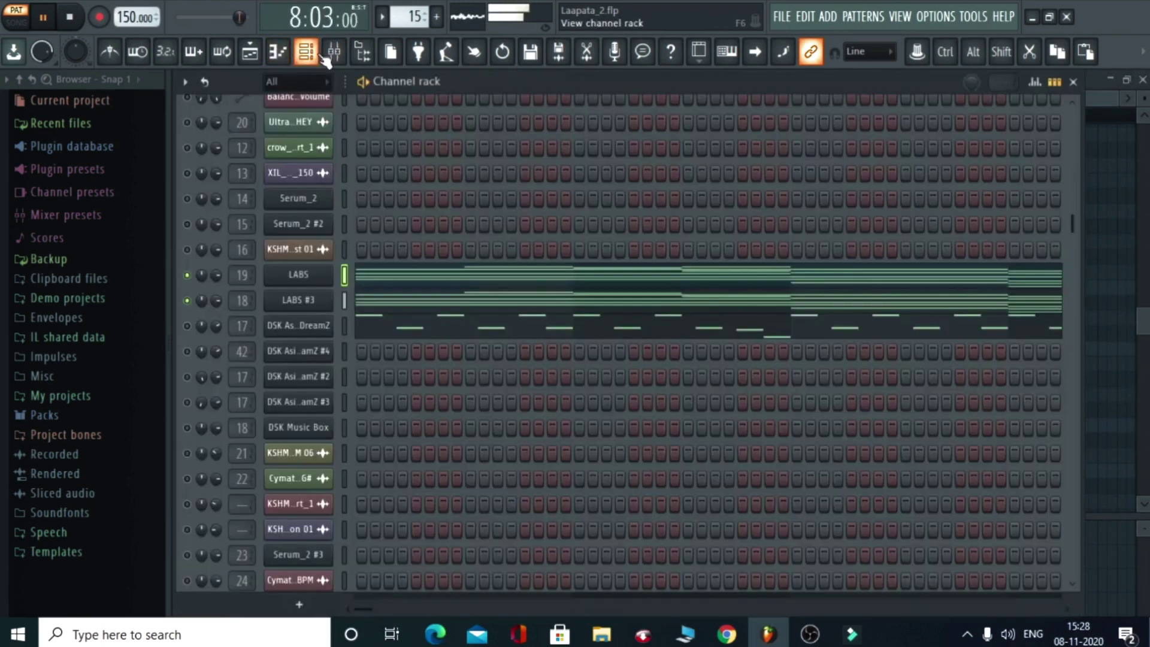
key(space)
click(187, 300)
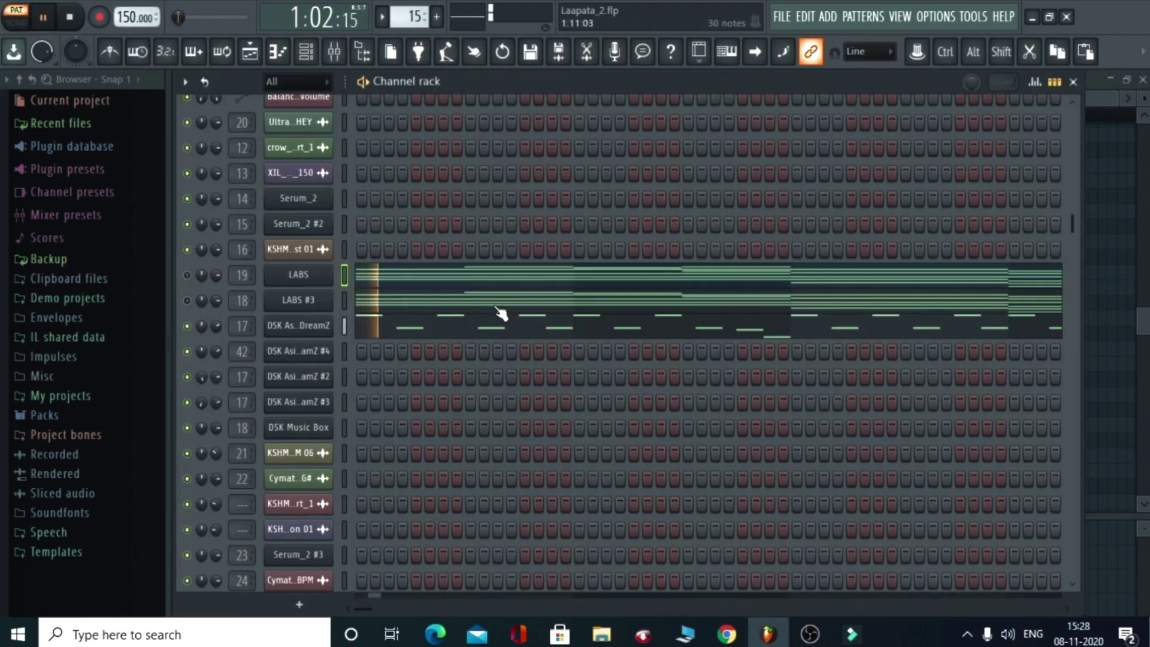
click(472, 327)
scroll(629, 269, up, 5)
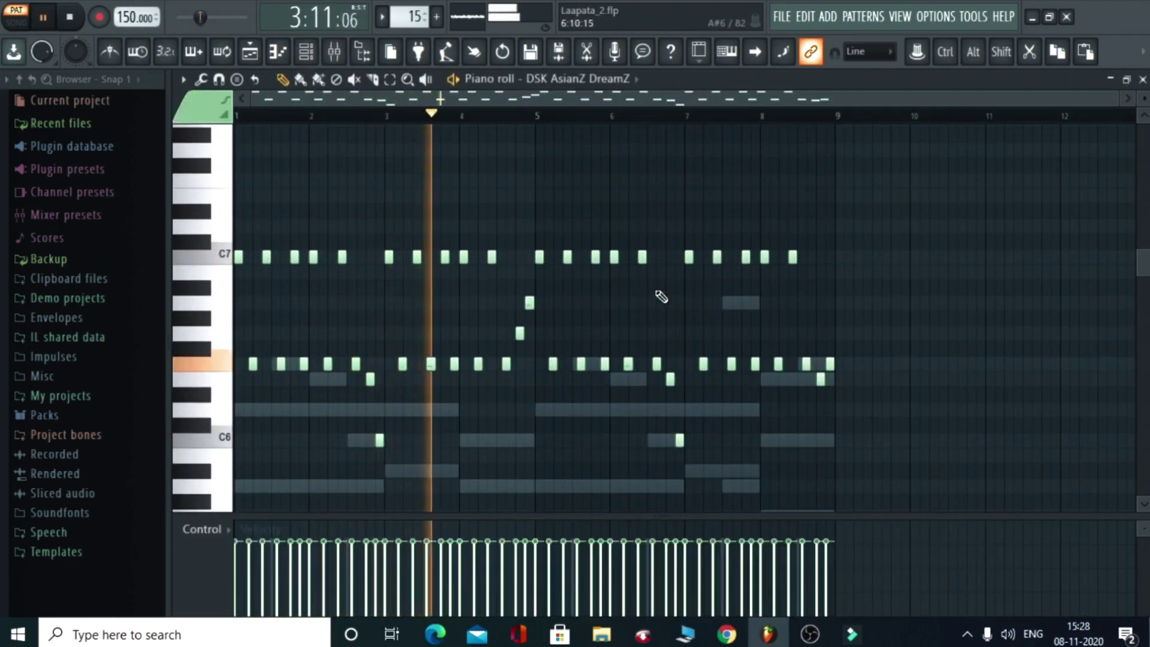
key(space)
Inspect the Track 4 Cymatics Euphoria Vocal Ambience 4 clip's sample settings from the playlist, and play the song from bar 13.
click(260, 51)
scroll(488, 120, down, 5)
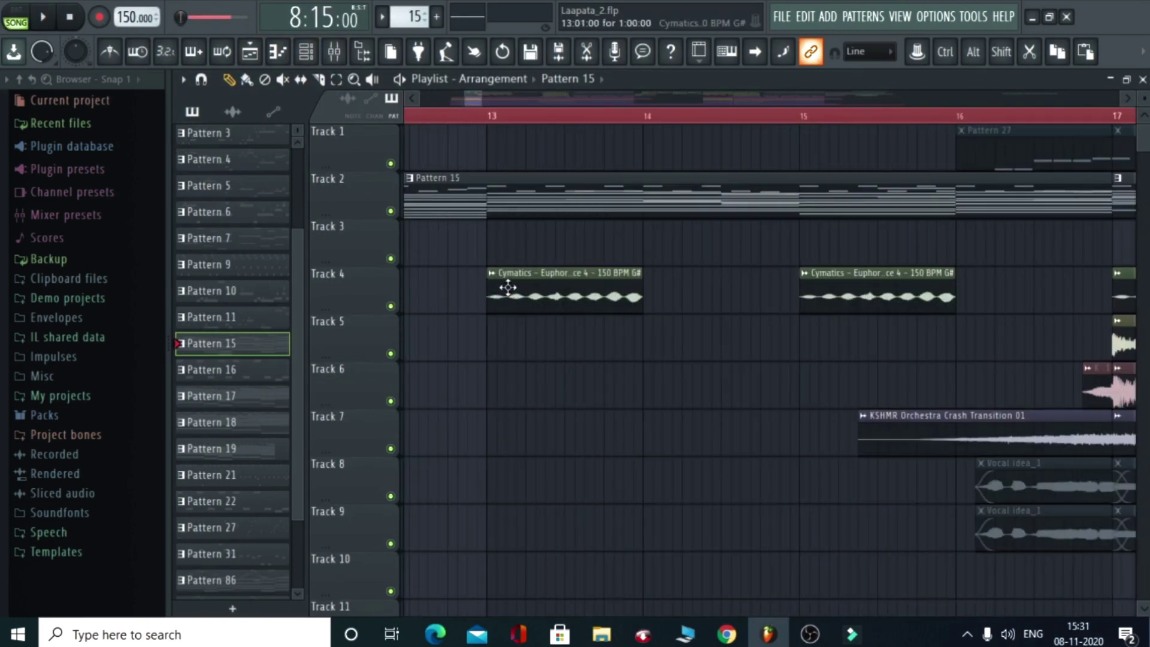
click(491, 274)
click(528, 296)
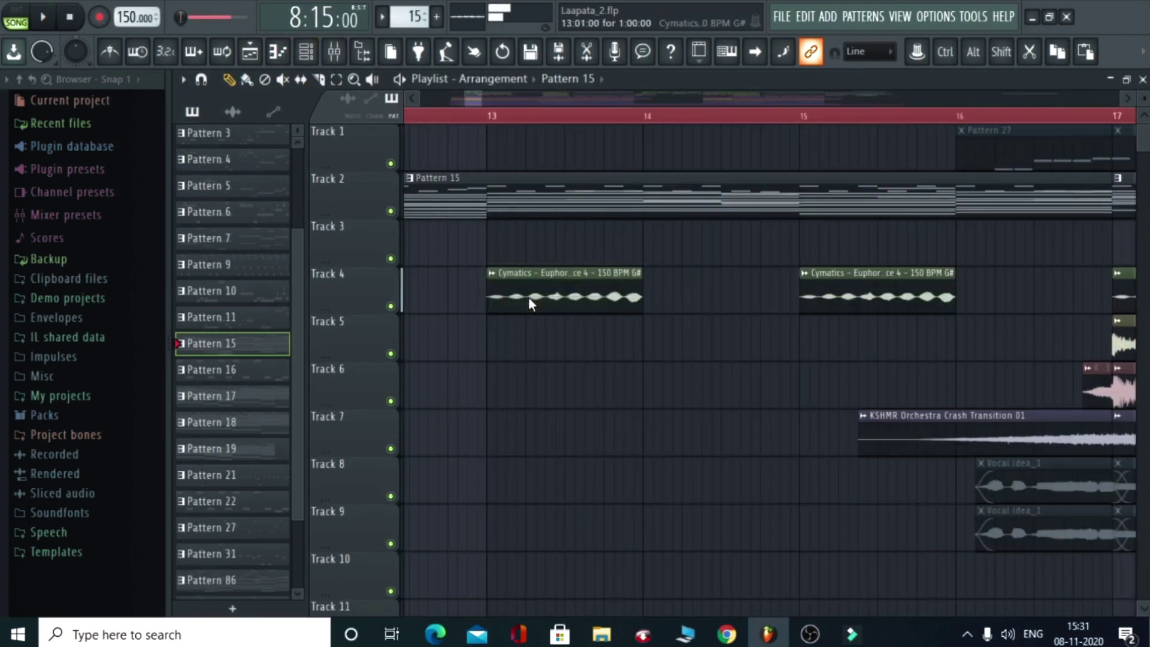
double_click(537, 295)
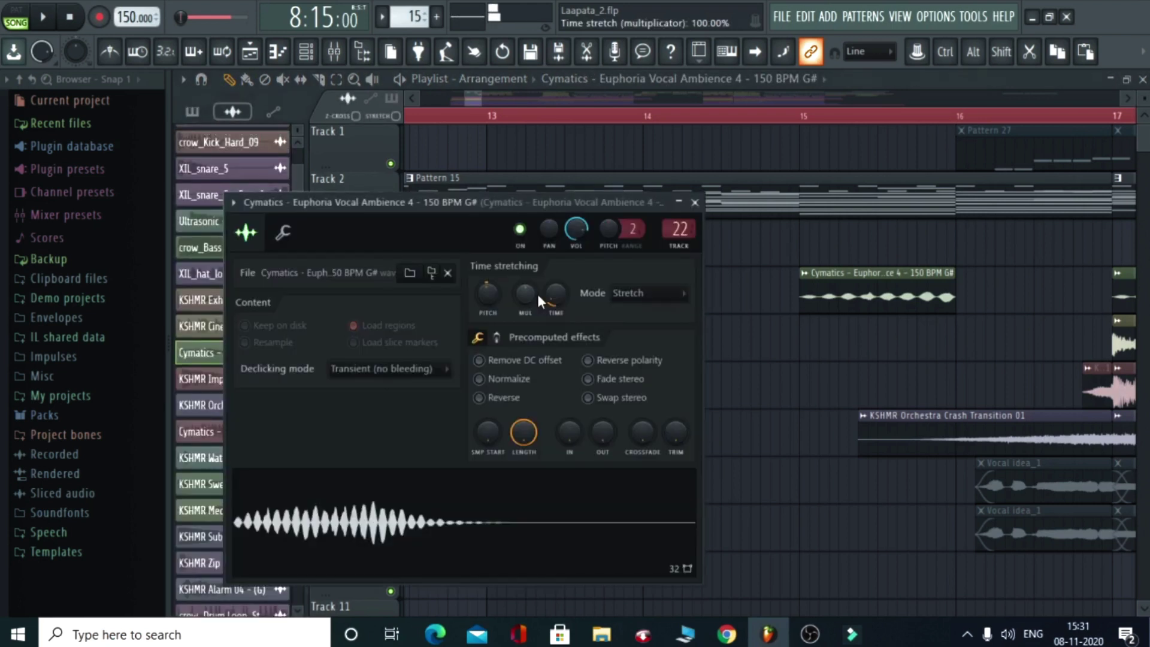
click(689, 199)
click(67, 18)
key(space)
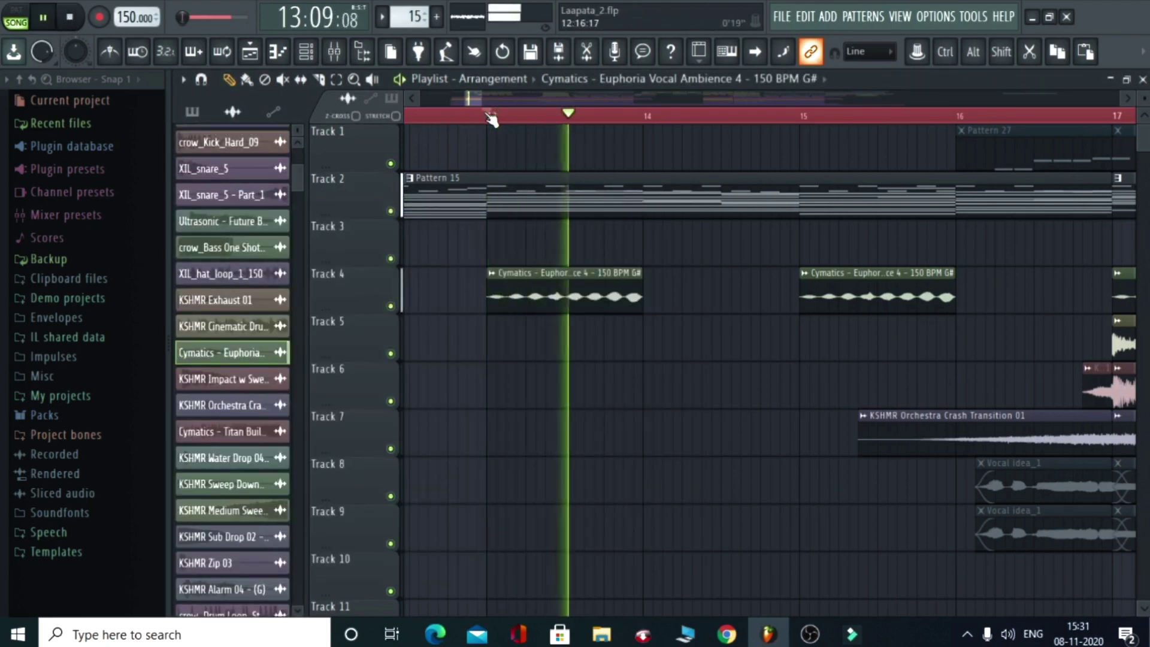
Inspect the sample settings of the KSHMR Cinematic Drums 128BPM 06 clip on Track 5 at bar 17.
scroll(488, 118, down, 3)
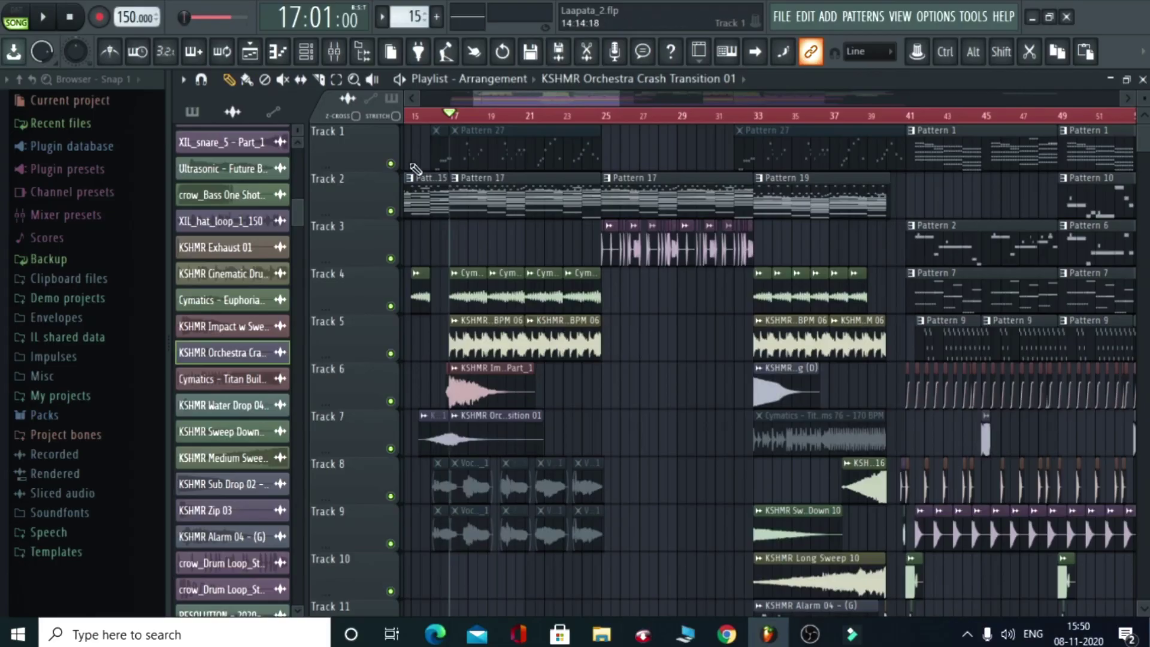
scroll(456, 131, up, 5)
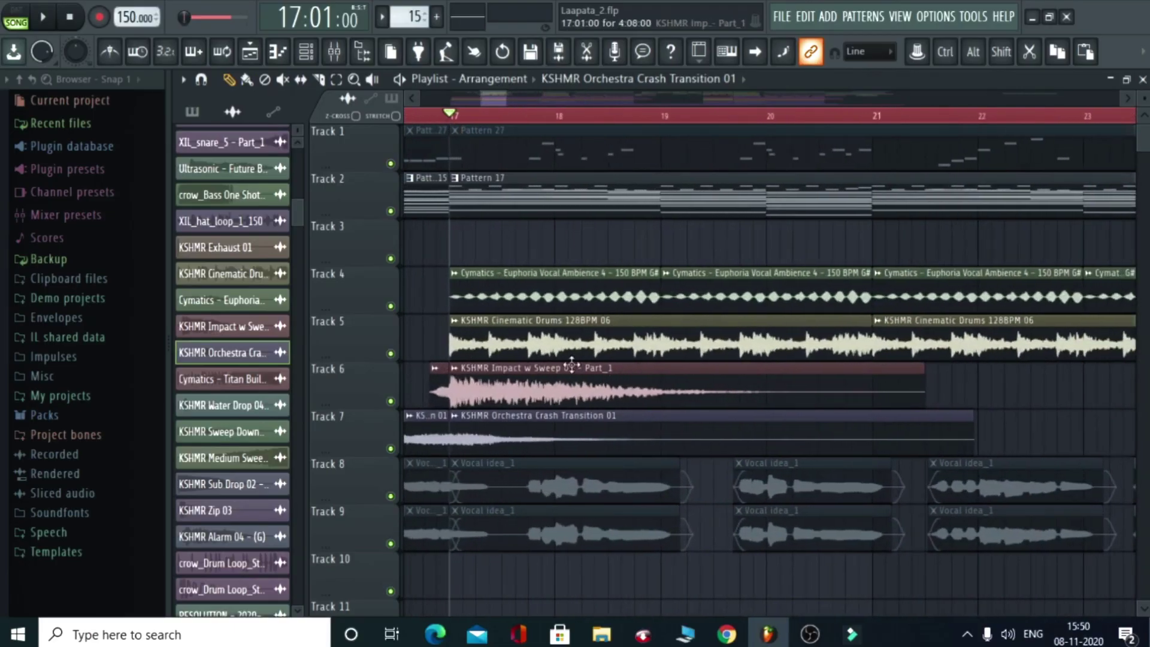
double_click(632, 340)
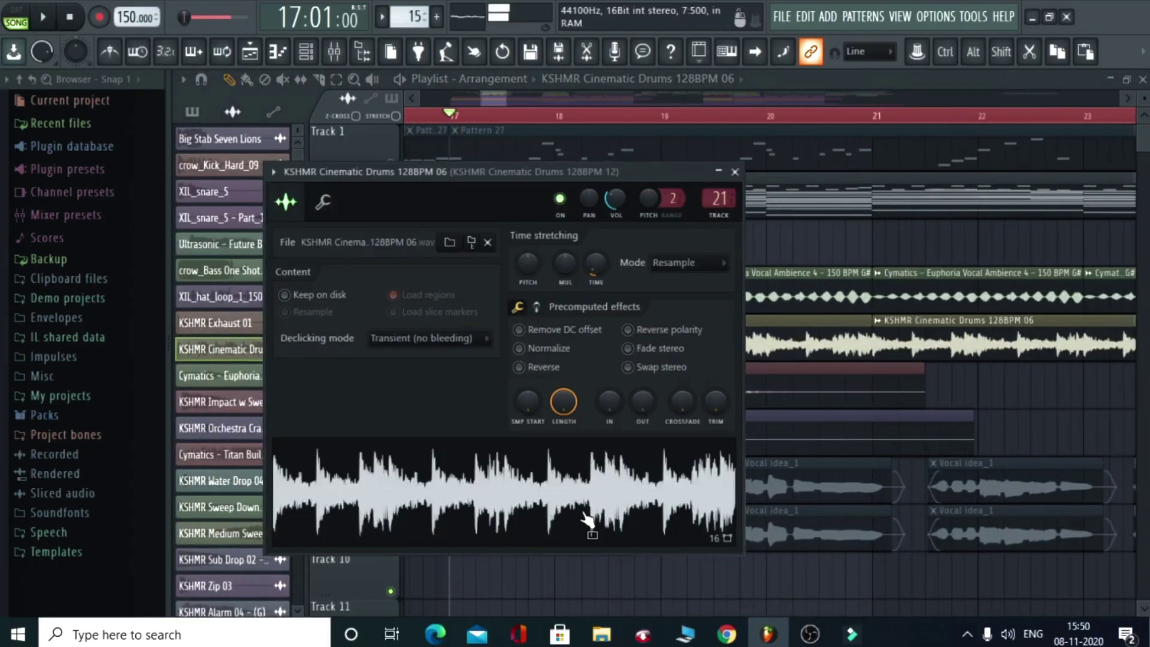
click(735, 172)
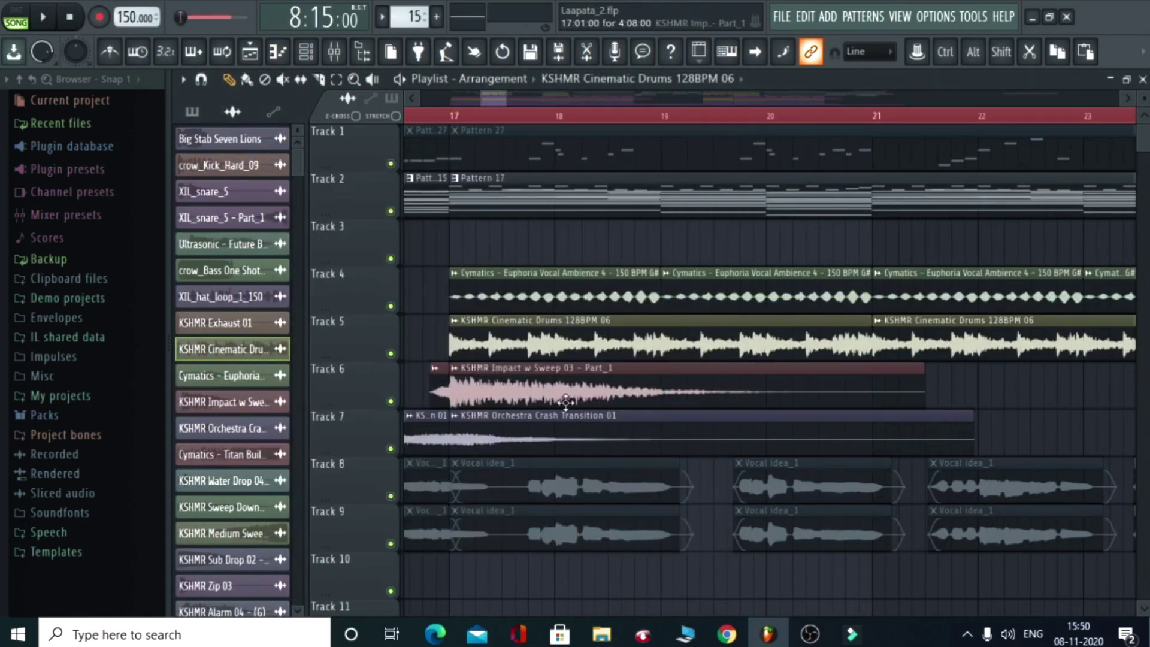
Inspect the sample settings of KSHMR Impact w Sweep 03 on Track 6 and KSHMR Orchestra Crash Transition 01 on Track 7.
double_click(508, 378)
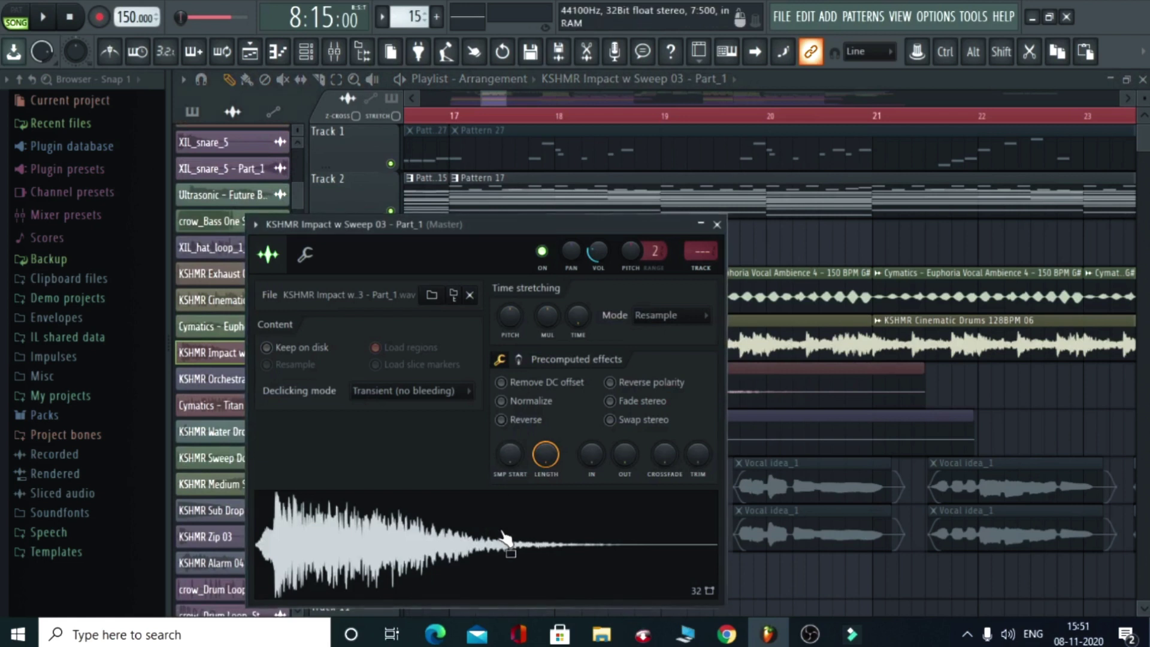
key(Down)
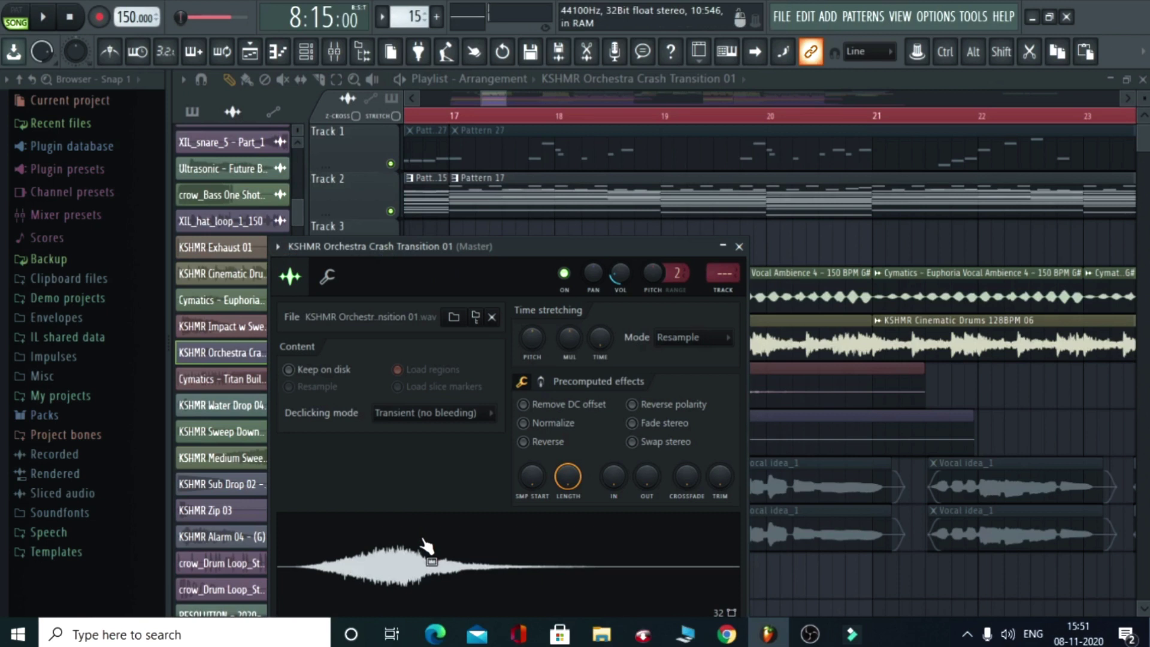
click(739, 247)
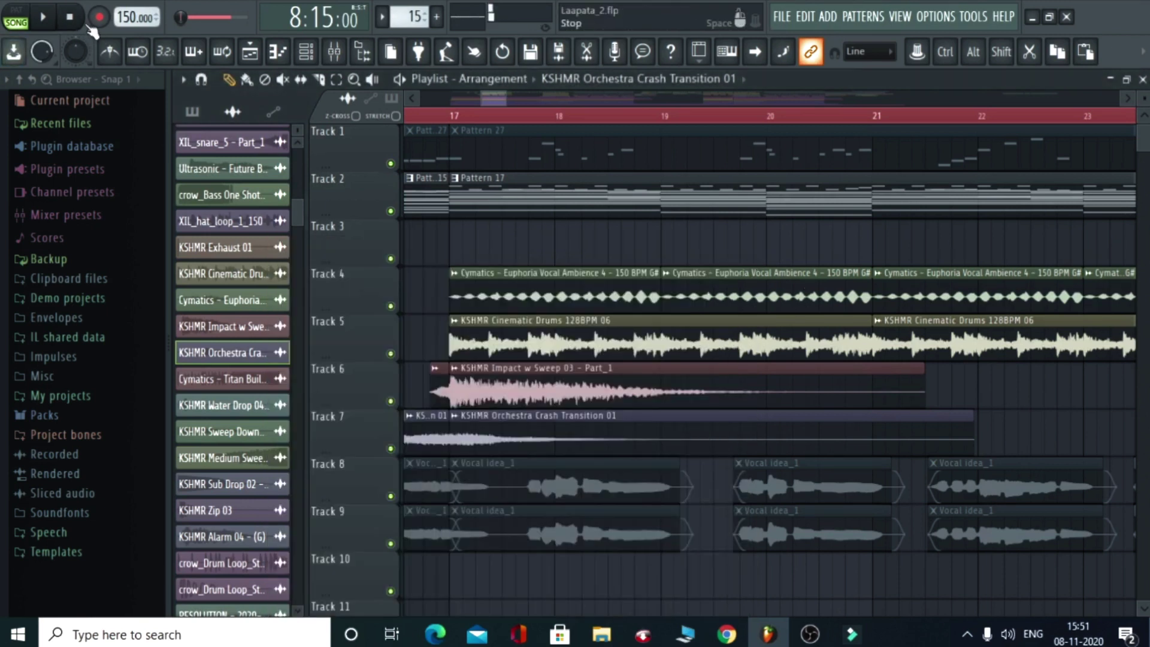
Play the arrangement from bar 17 through the end of the section before bar 25.
scroll(463, 123, down, 2)
scroll(463, 123, down, 2)
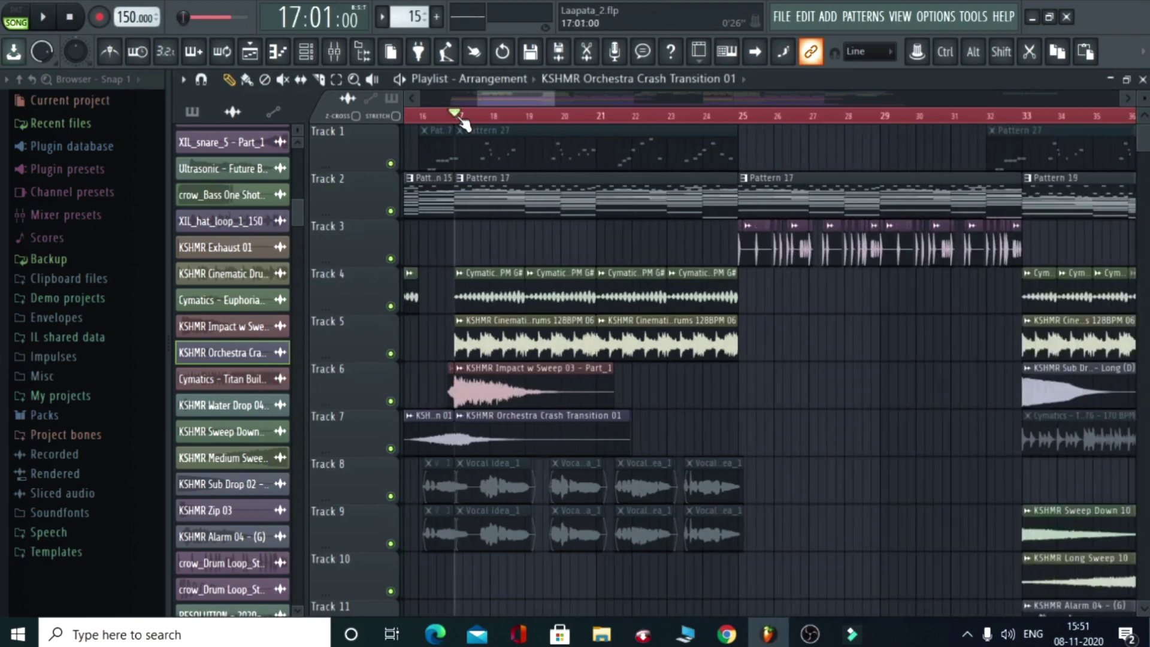
key(space)
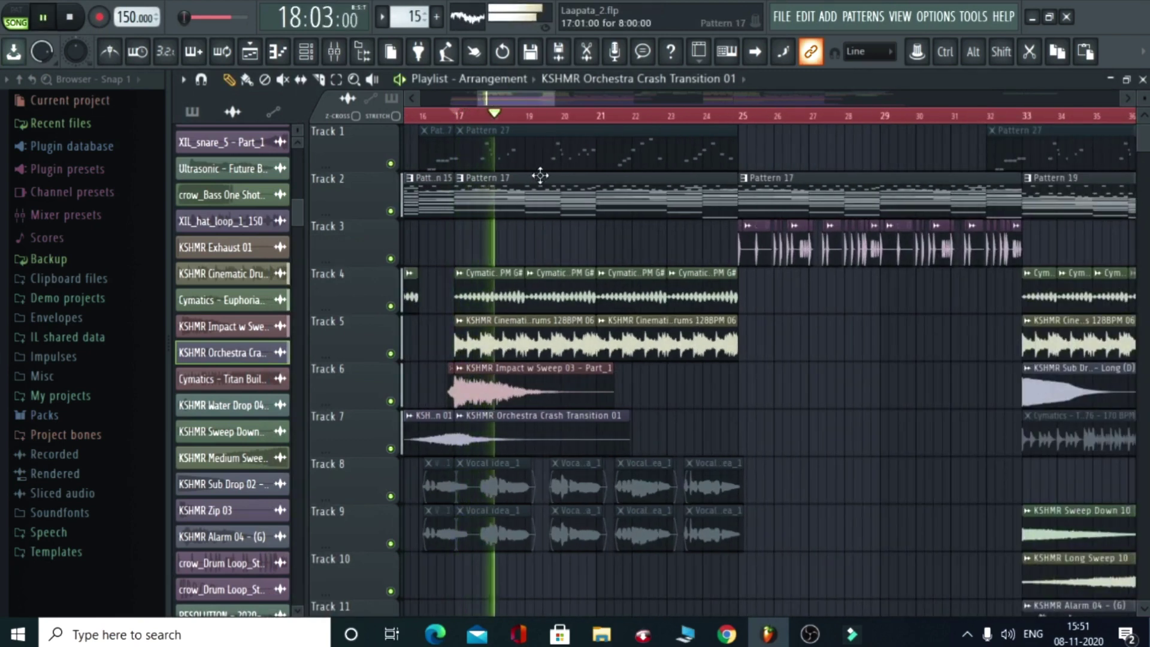
scroll(540, 175, down, 3)
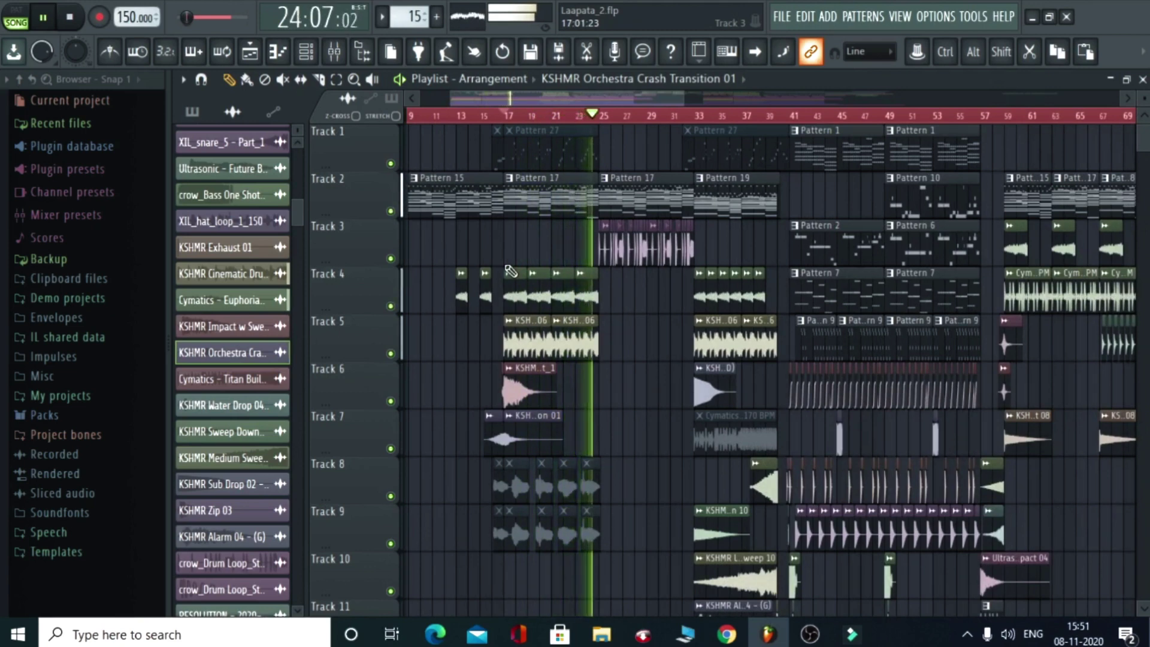
key(space)
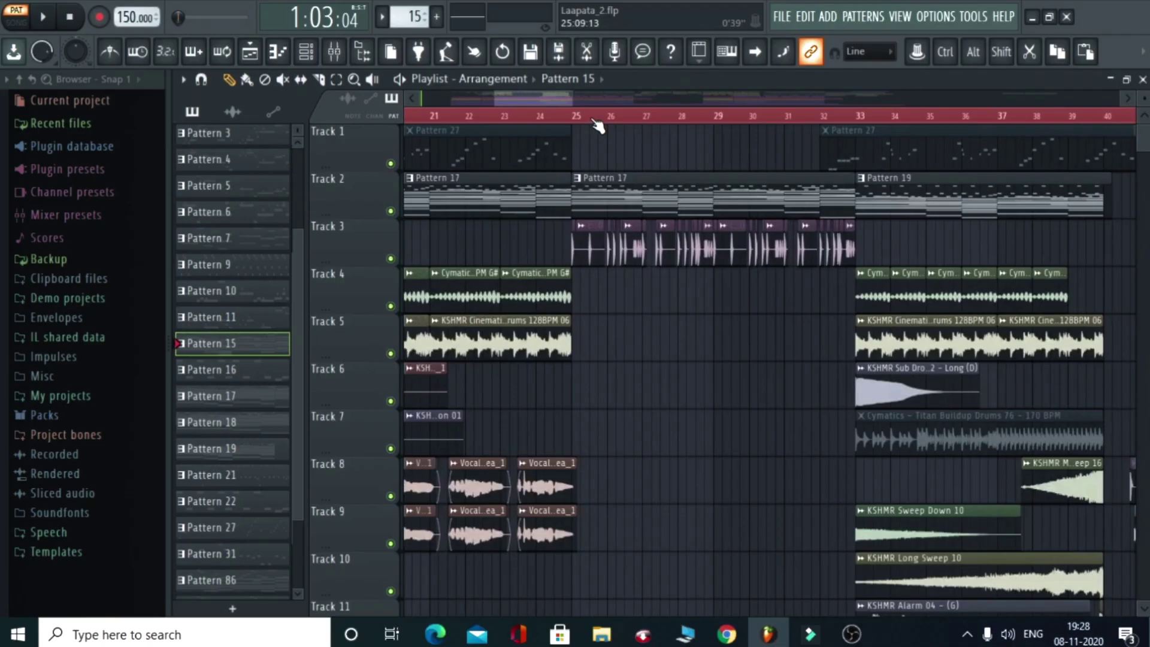
Open the Pattern 17 clip that starts at bar 25 on Track 2 and show its channels in the channel rack.
scroll(597, 124, down, 5)
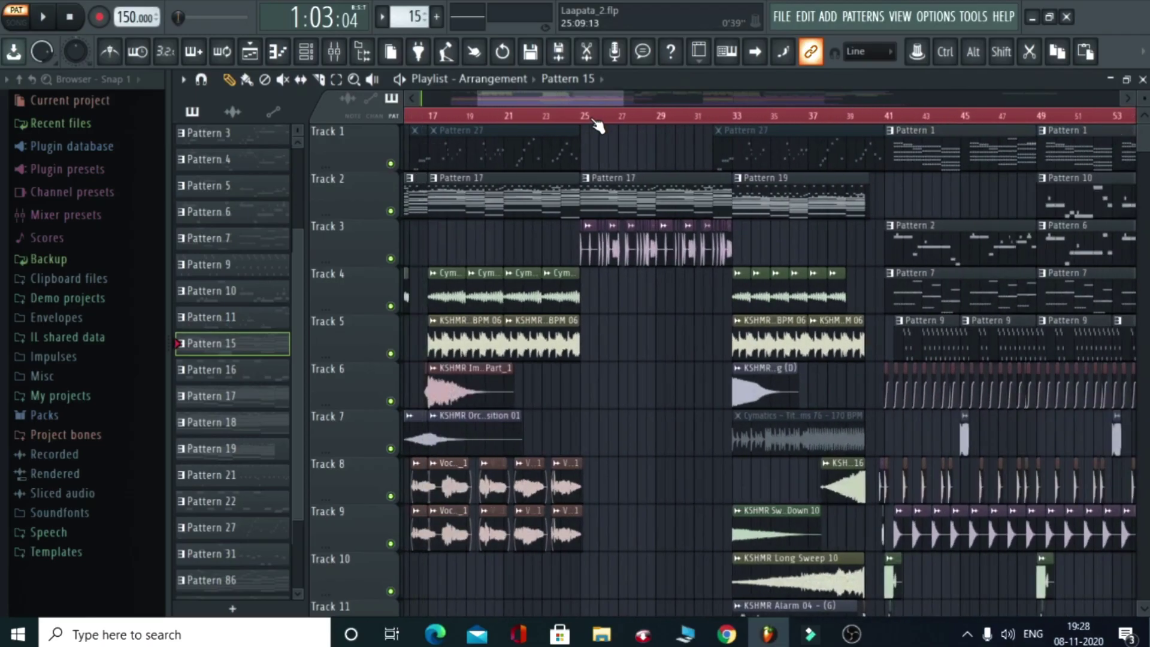
scroll(593, 125, down, 3)
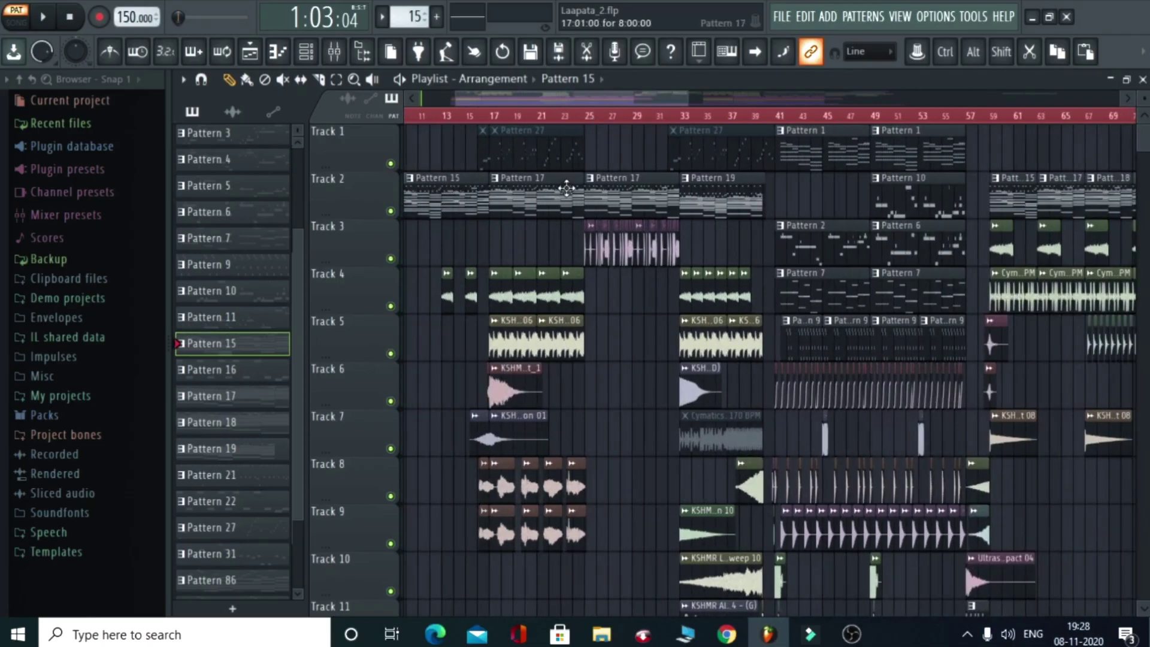
double_click(603, 197)
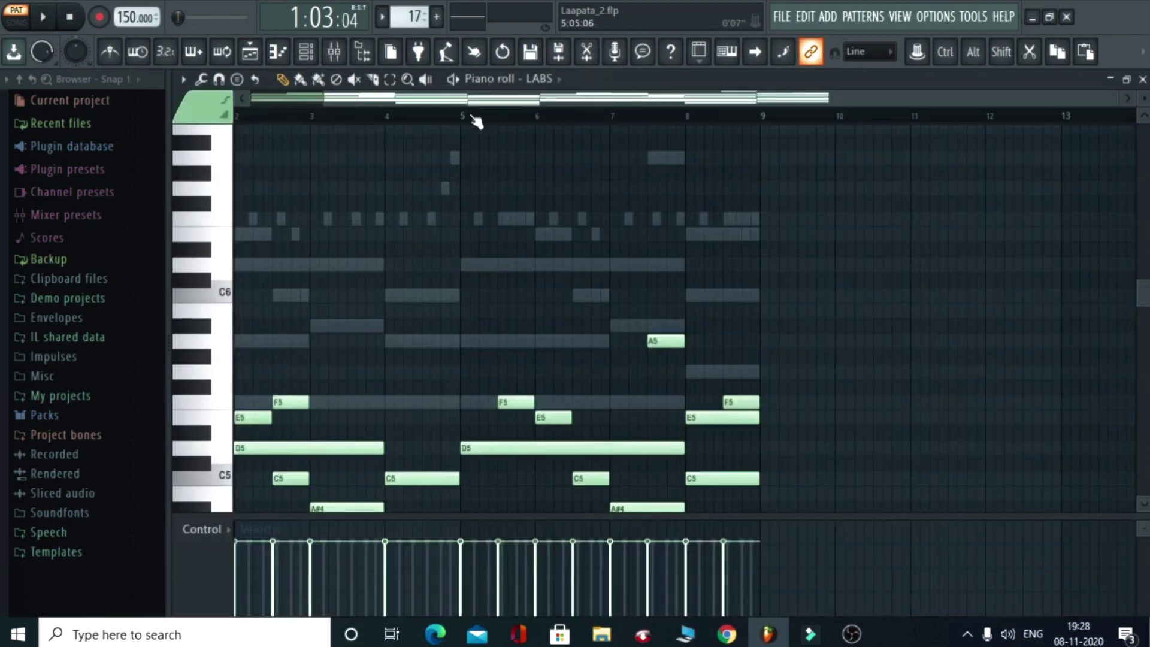
click(306, 51)
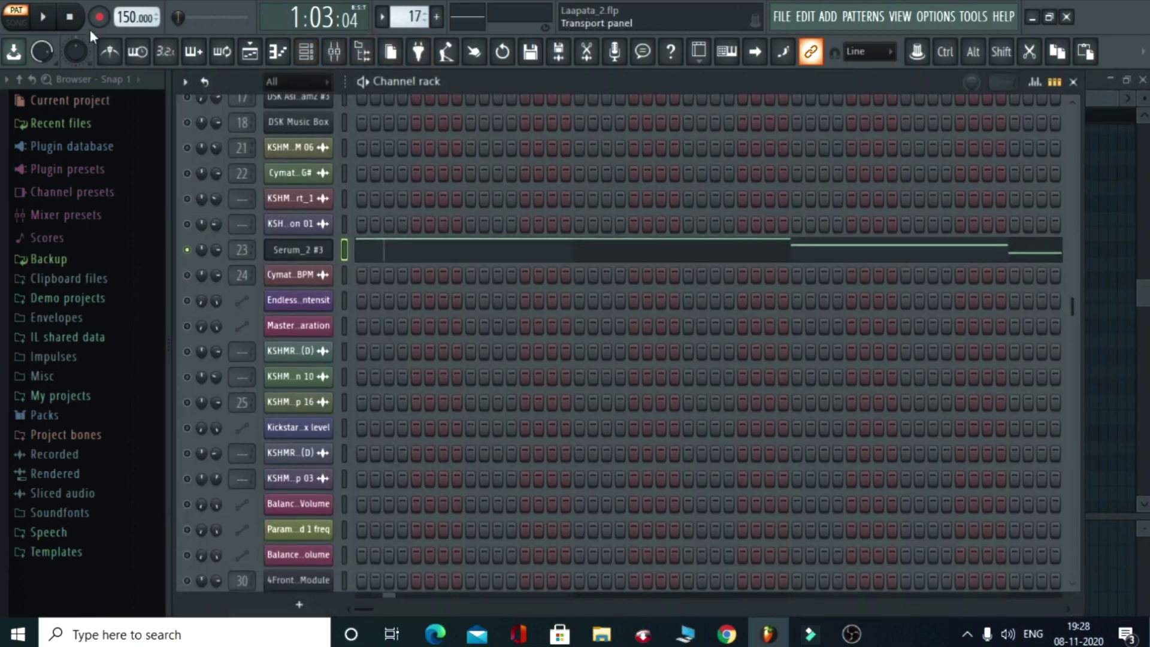
Inspect the atmosphere bass preset's effects and oscillator pages in the Serum_2 #3 channel while the pattern plays.
click(320, 252)
drag(599, 271, 595, 95)
click(485, 174)
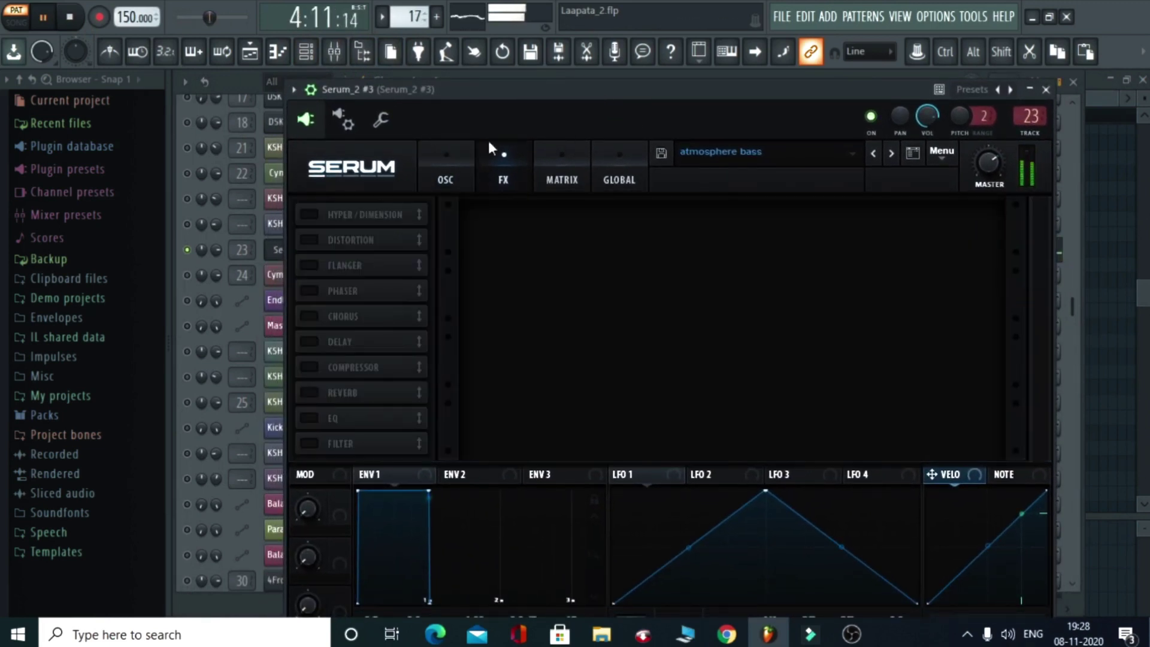
click(445, 174)
click(1046, 90)
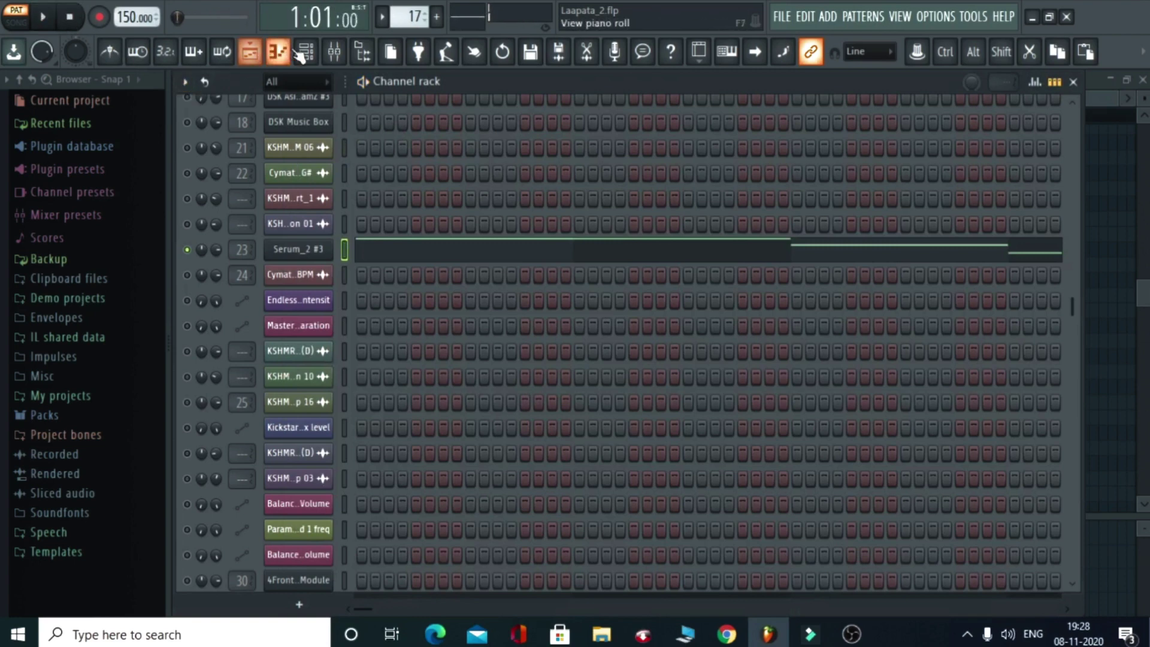
Solo Track 3 in the playlist and play its drum loops from bar 25.
click(253, 54)
scroll(608, 120, up, 1)
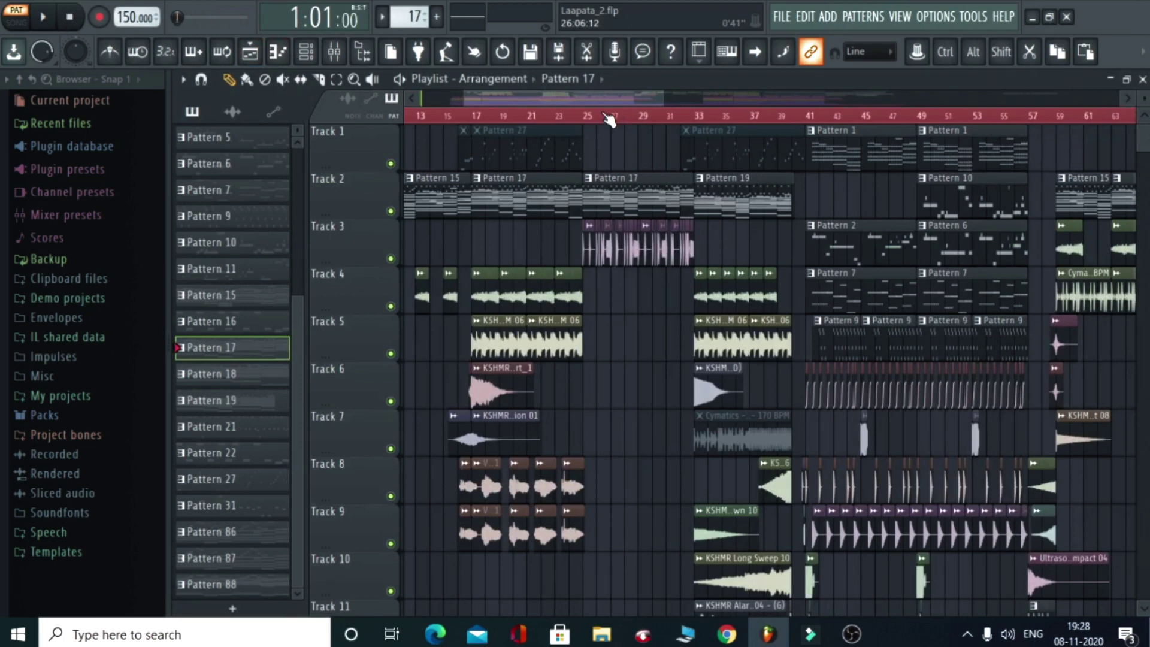
scroll(598, 120, up, 6)
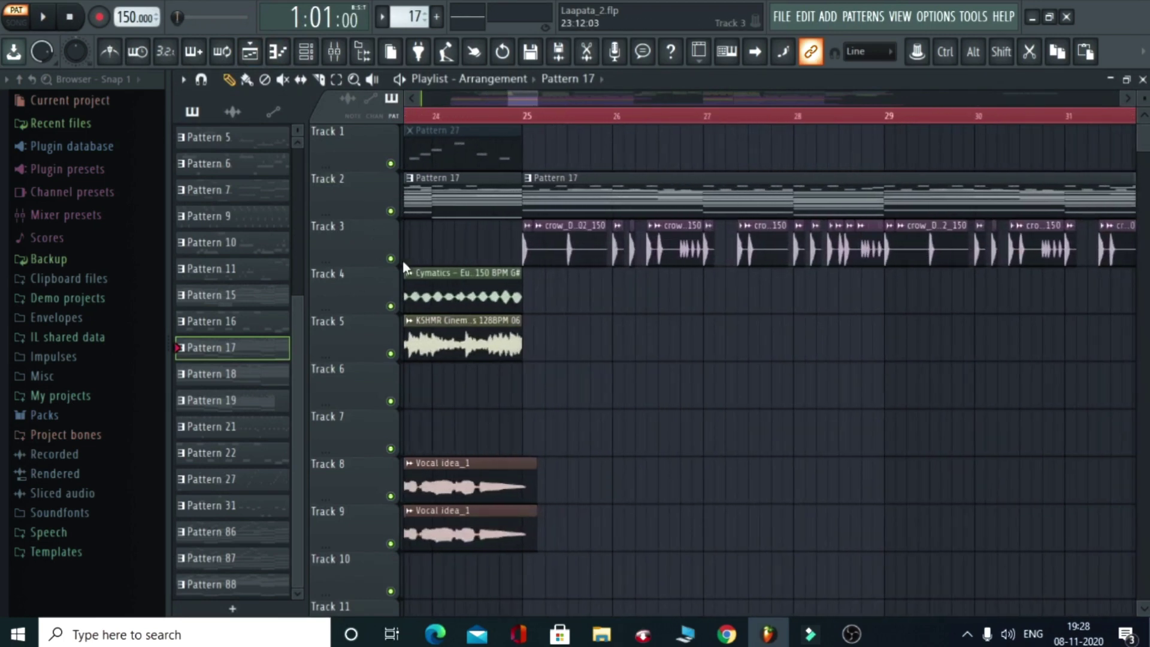
ctrl+click(390, 259)
scroll(533, 120, down, 2)
click(533, 116)
click(43, 18)
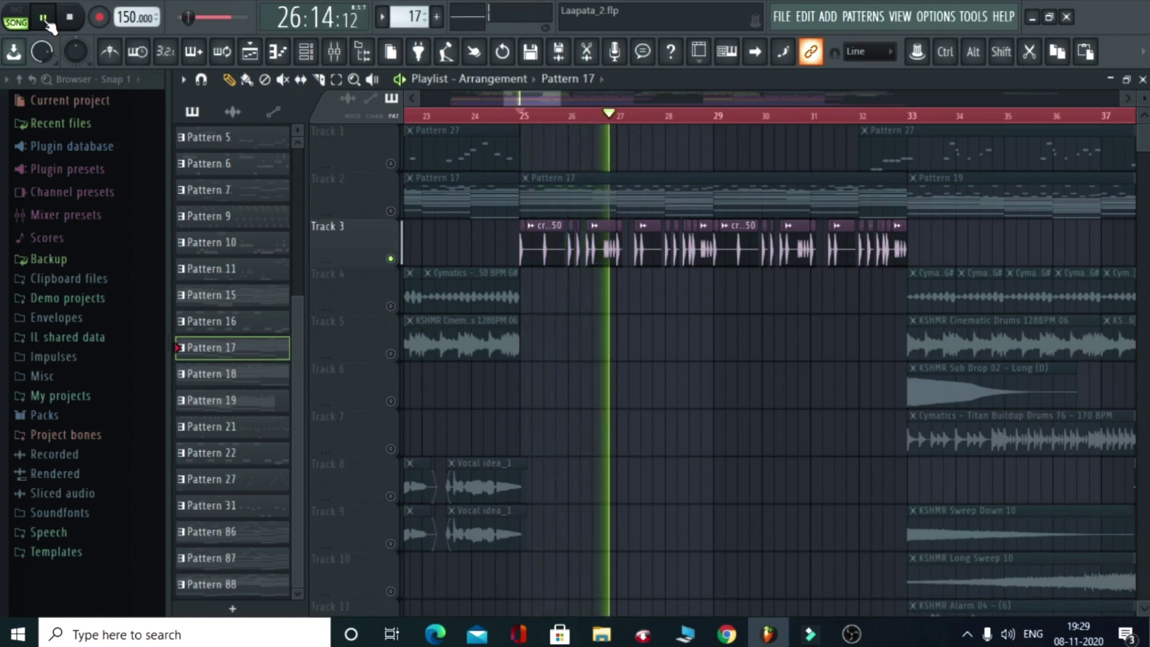
Stop the soloed playback, restore all tracks from the Track 3 solo, and play the full arrangement toward bar 33.
click(44, 17)
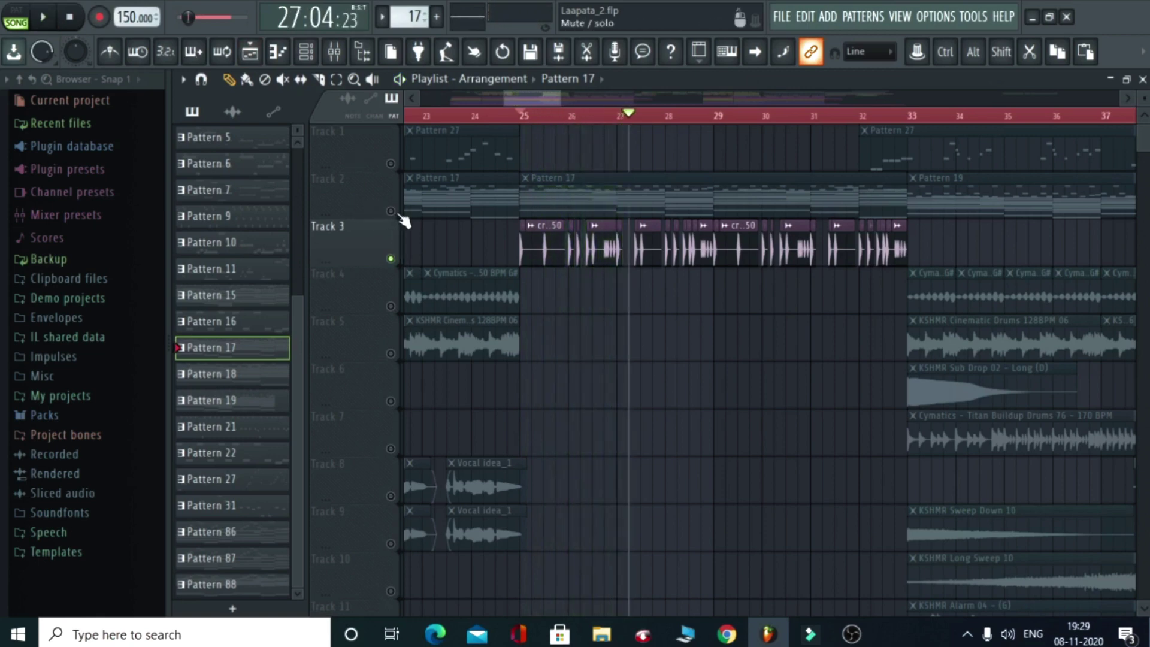
ctrl+click(390, 259)
scroll(532, 126, down, 3)
key(space)
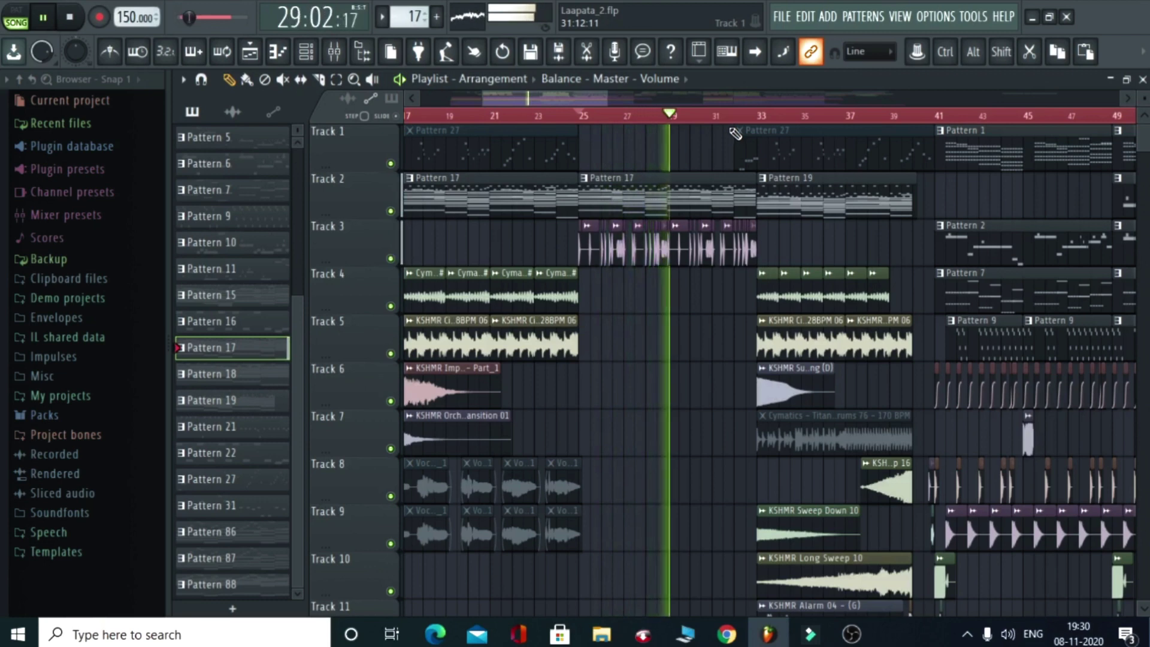
scroll(736, 133, up, 1)
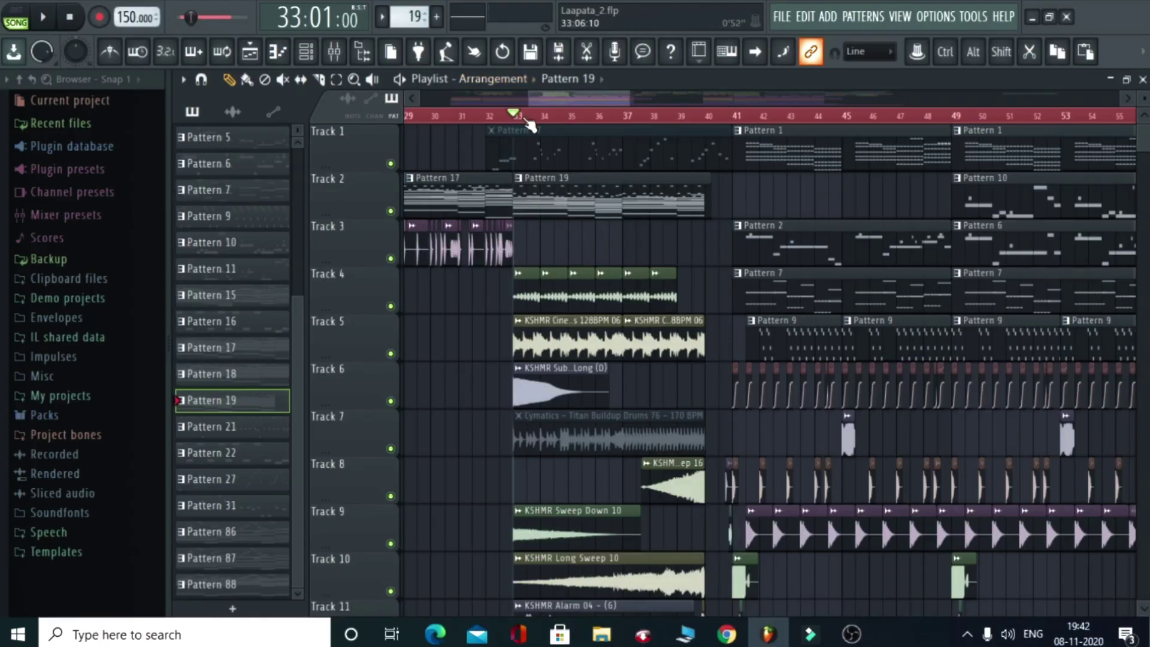
Show the channels of Pattern 19 from bar 33 in the channel rack, play the pattern, and return to the playlist in song mode.
scroll(527, 121, up, 4)
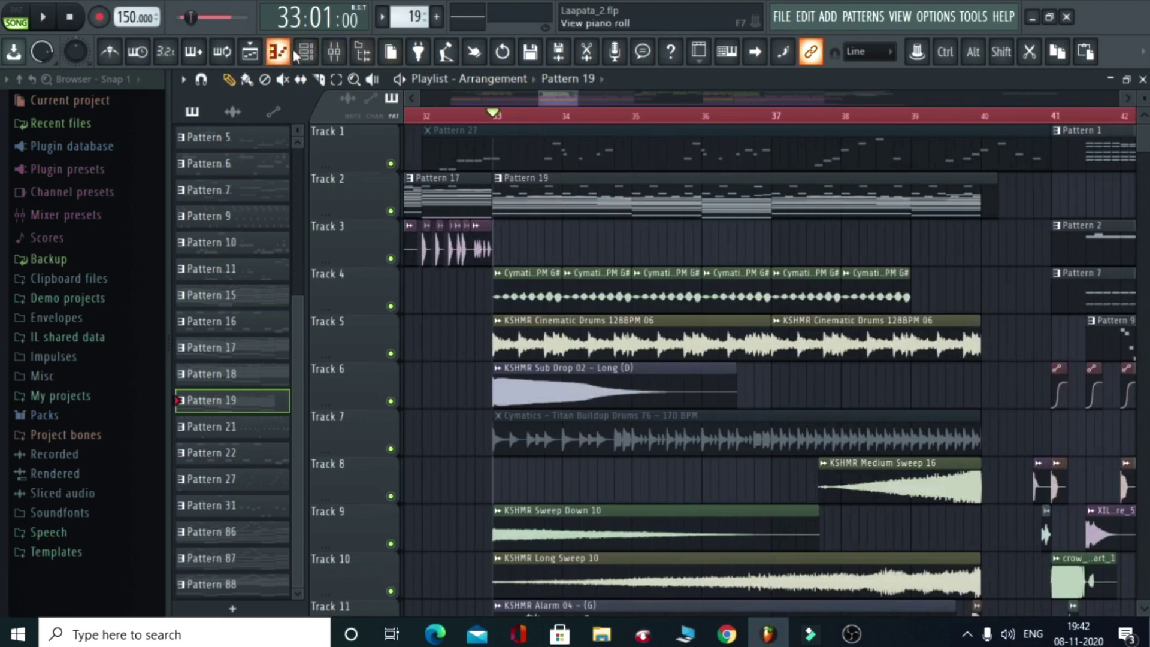
key(F6)
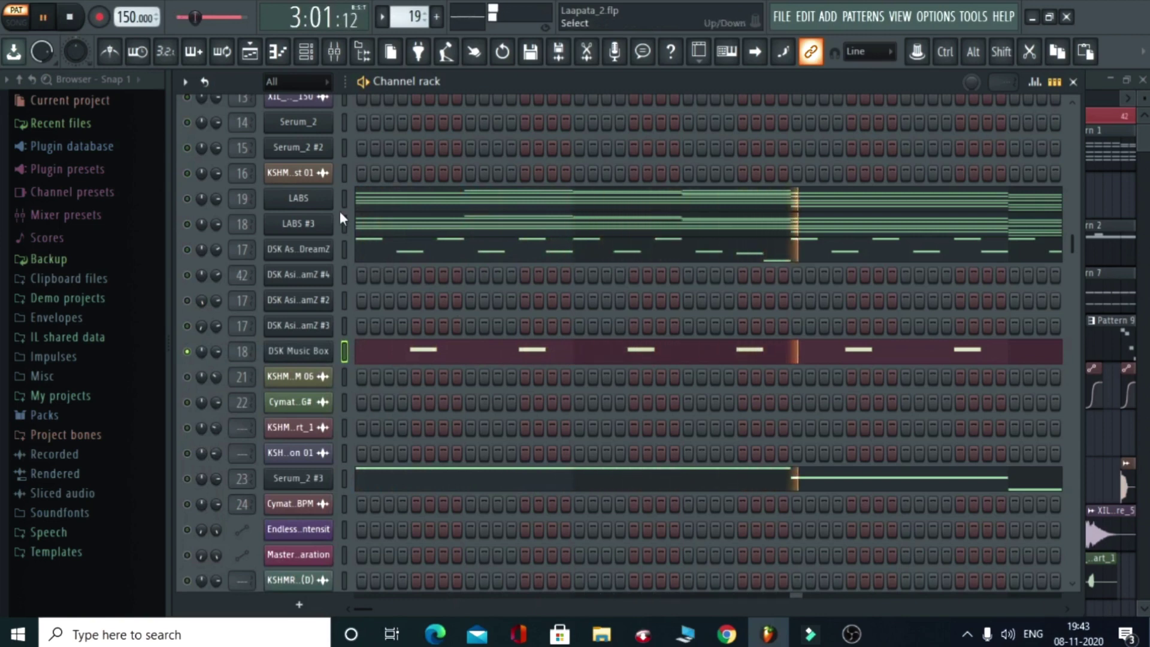
click(30, 24)
key(F6)
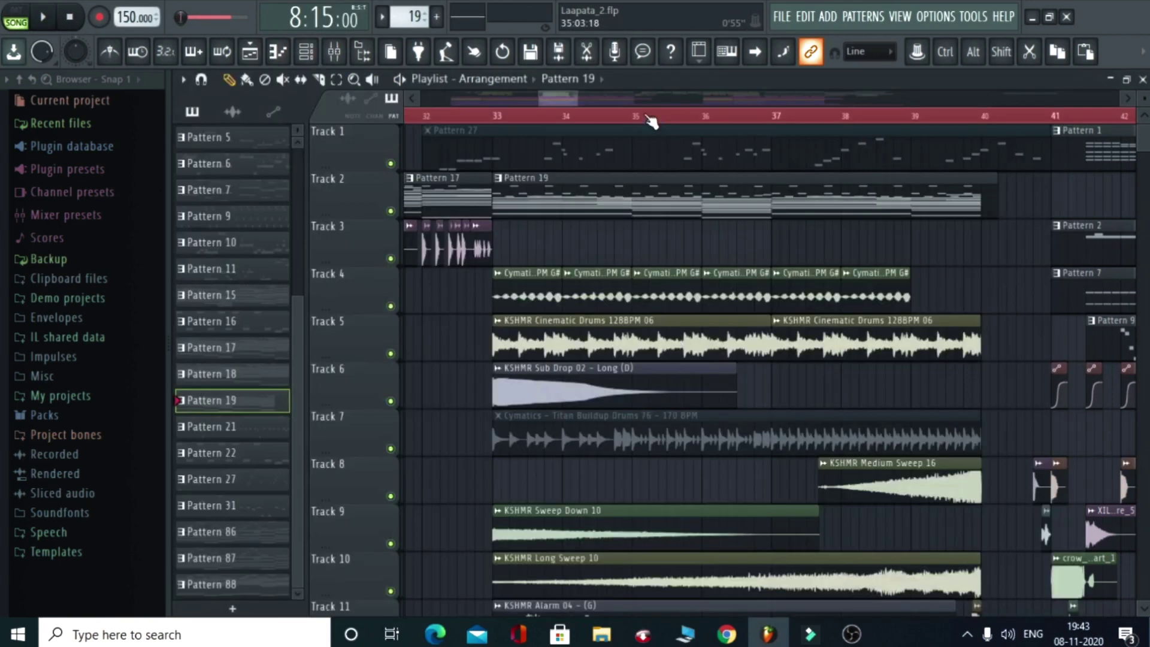
Examine the build-up's audio clips and automation tracks between bars 33 and 40 in the playlist.
scroll(651, 122, up, 1)
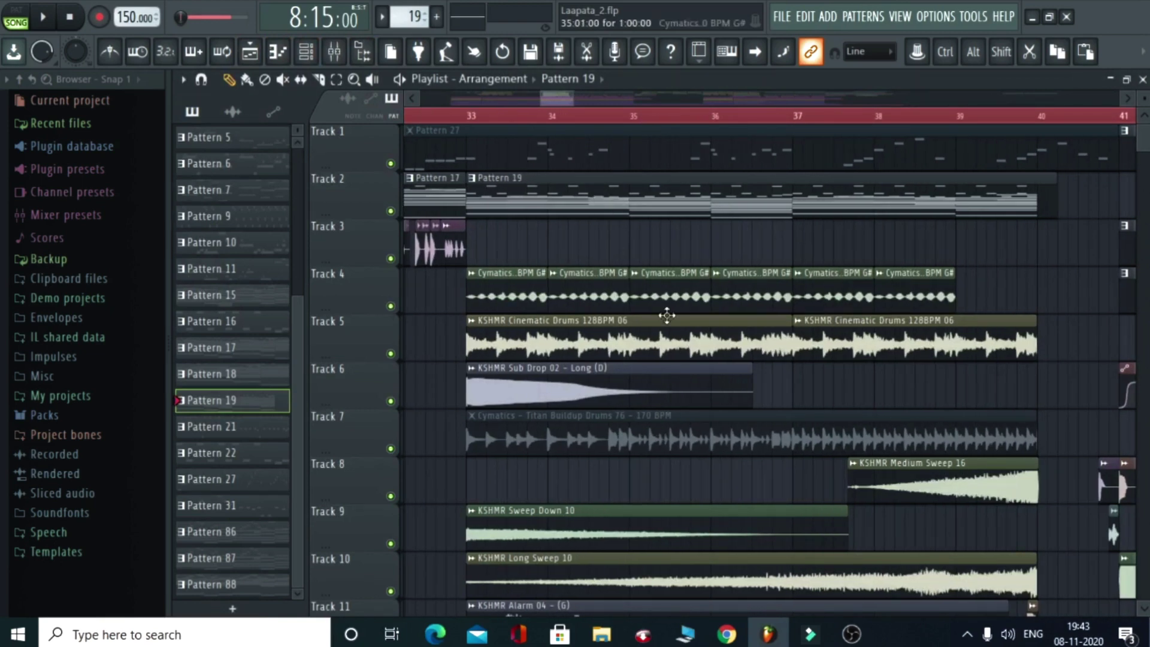
scroll(647, 288, down, 5)
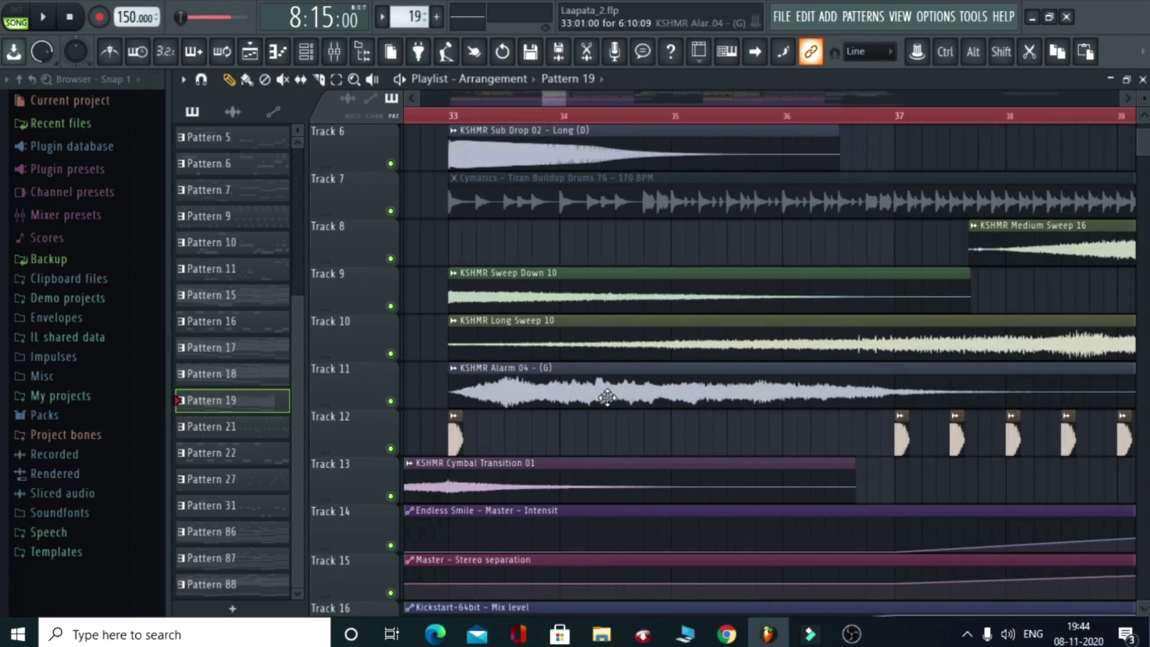
scroll(630, 395, down, 10)
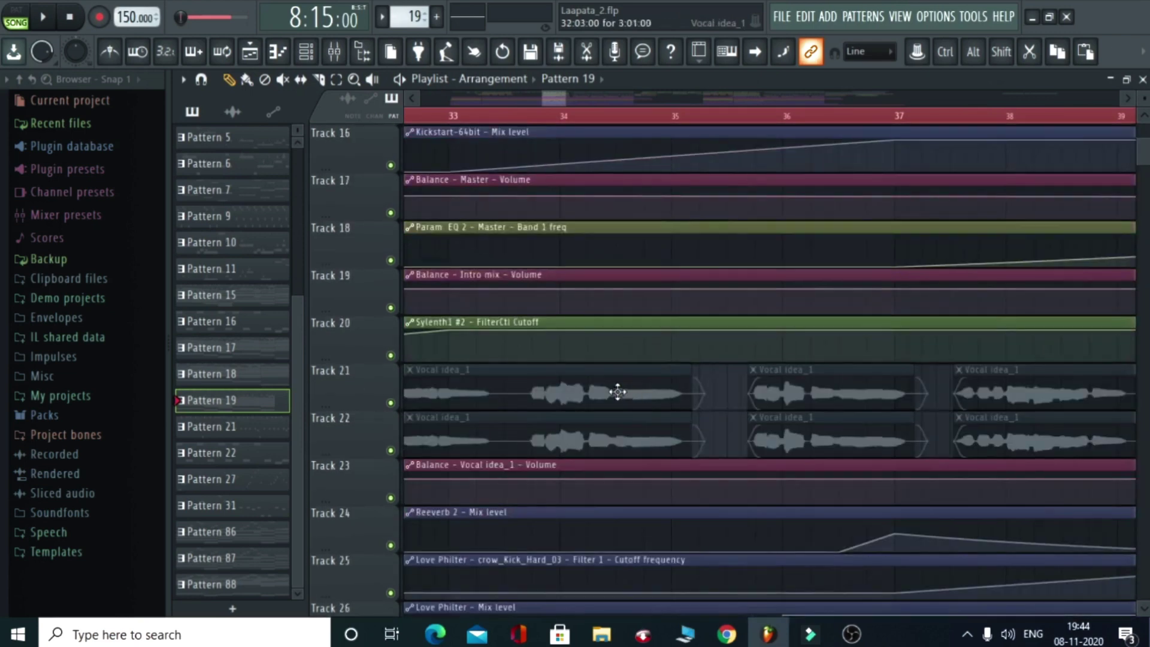
scroll(611, 395, up, 8)
scroll(432, 240, down, 10)
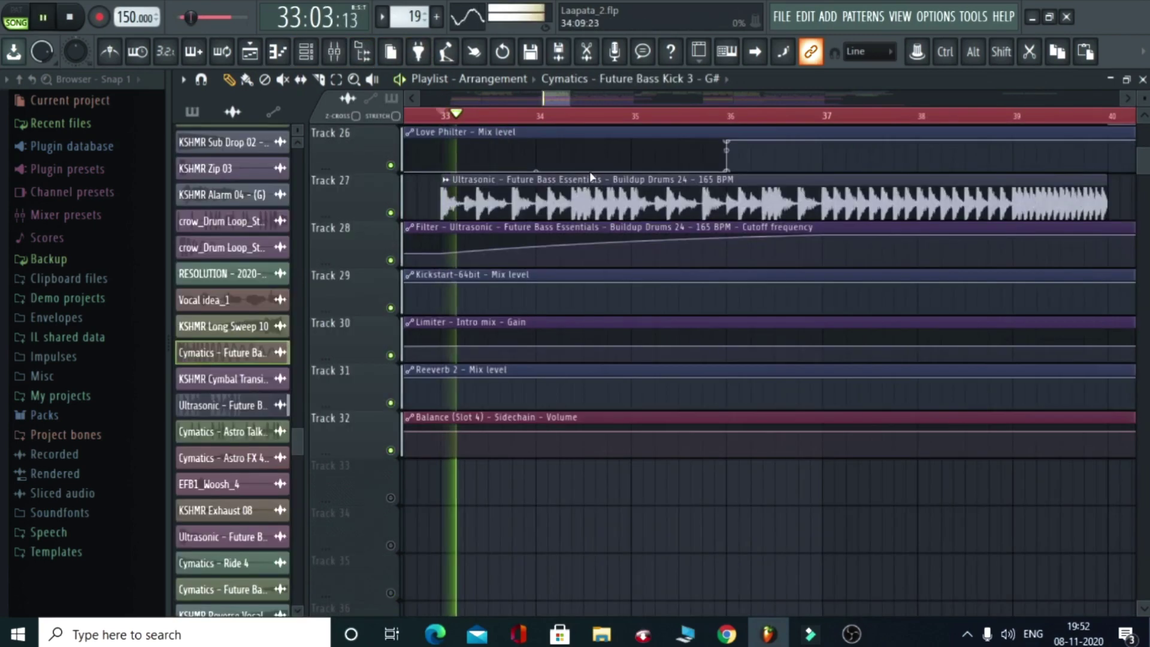
Listen to the isolated build-up drums on Tracks 12 and 27 from bar 33 while reviewing the neighbouring automation clips.
scroll(940, 218, up, 10)
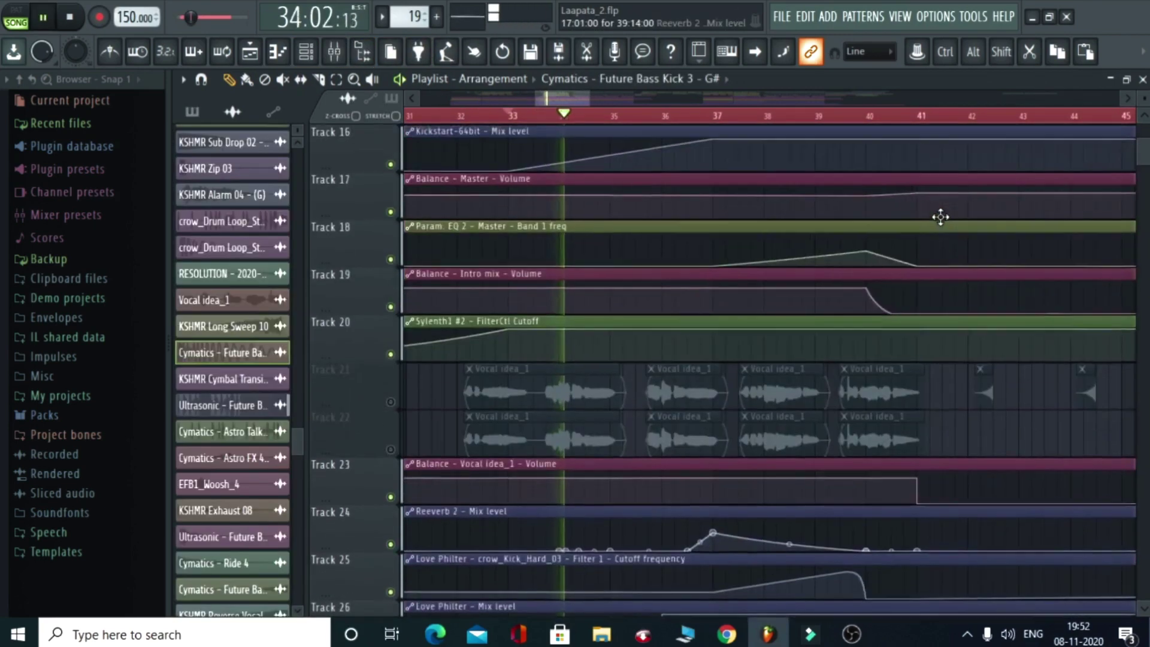
scroll(941, 218, up, 10)
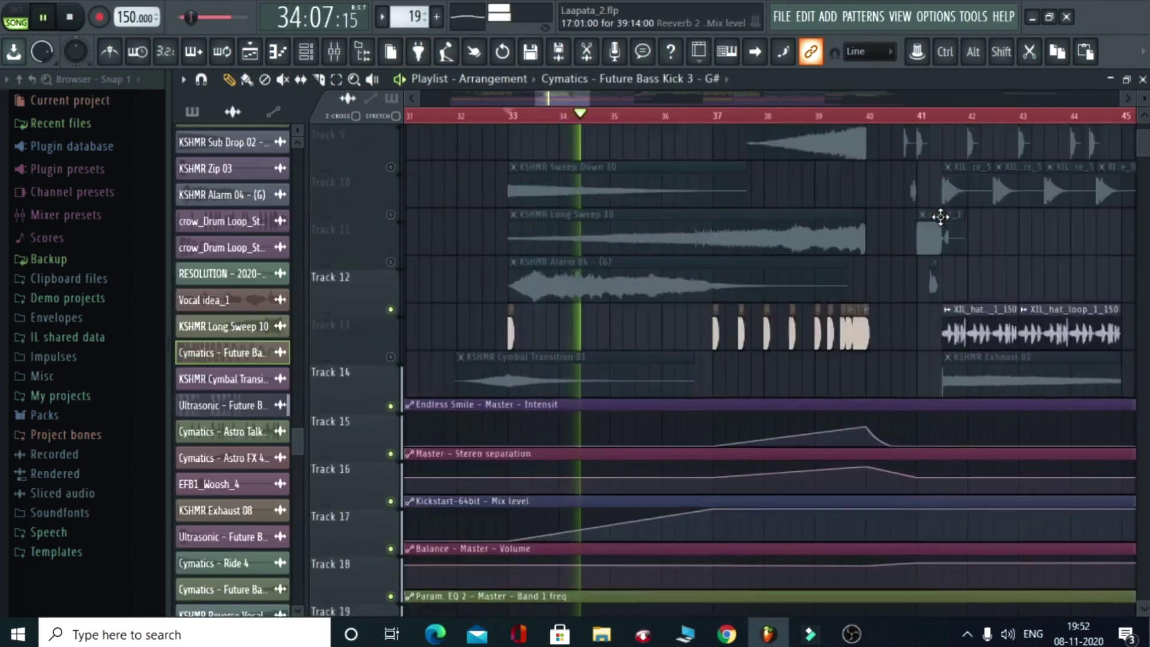
scroll(940, 217, down, 12)
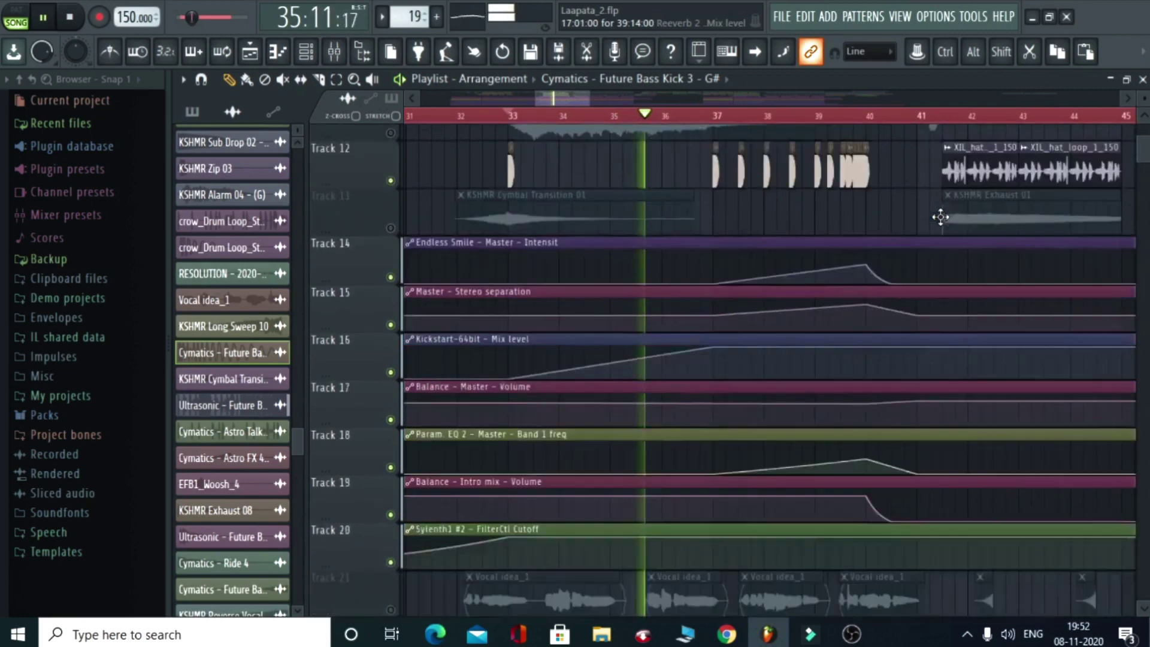
scroll(1004, 328, up, 7)
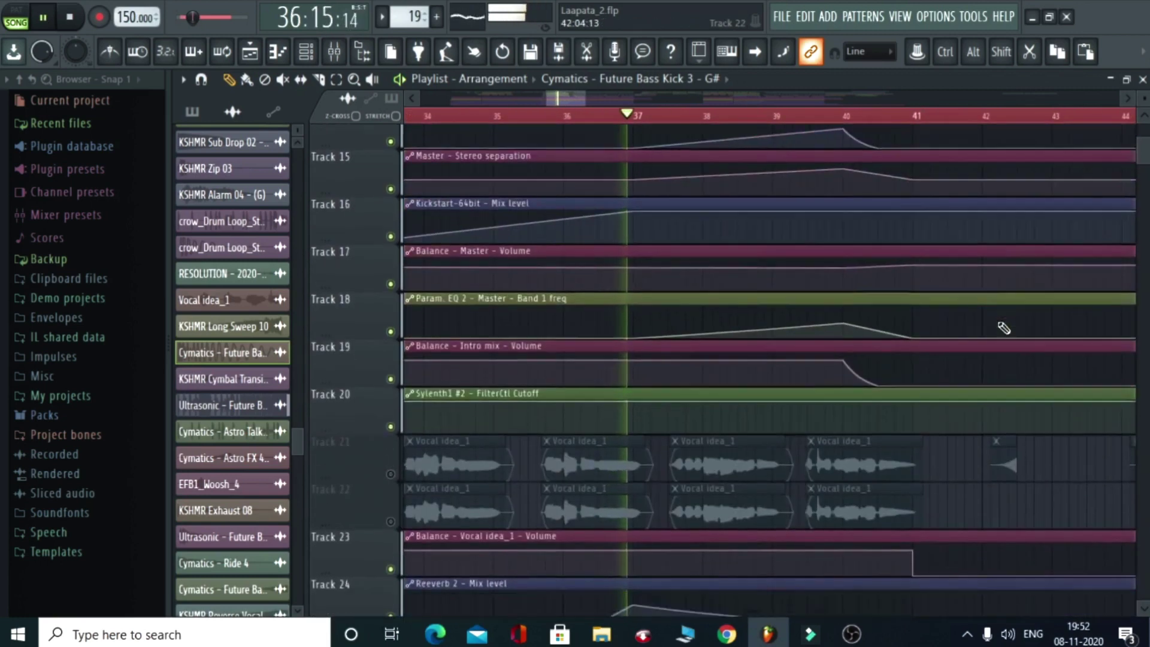
scroll(1004, 327, up, 5)
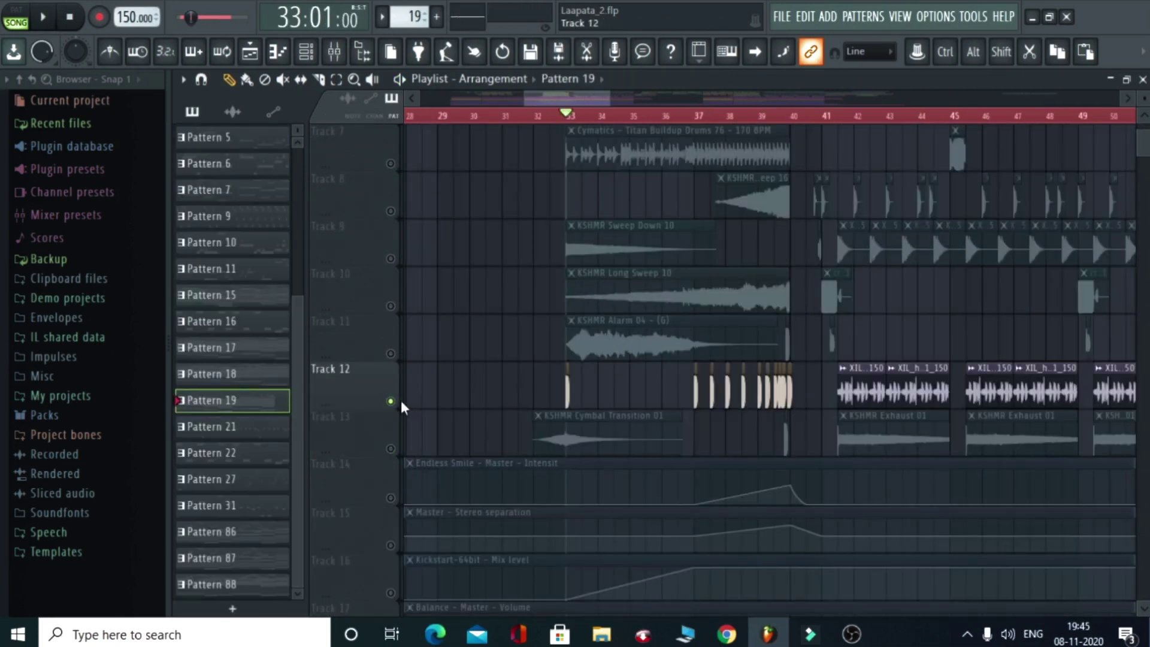
Play the build-up from bar 33 with all tracks audible, reviewing its sweeps, drums and master automation up to bar 40.
scroll(706, 341, up, 3)
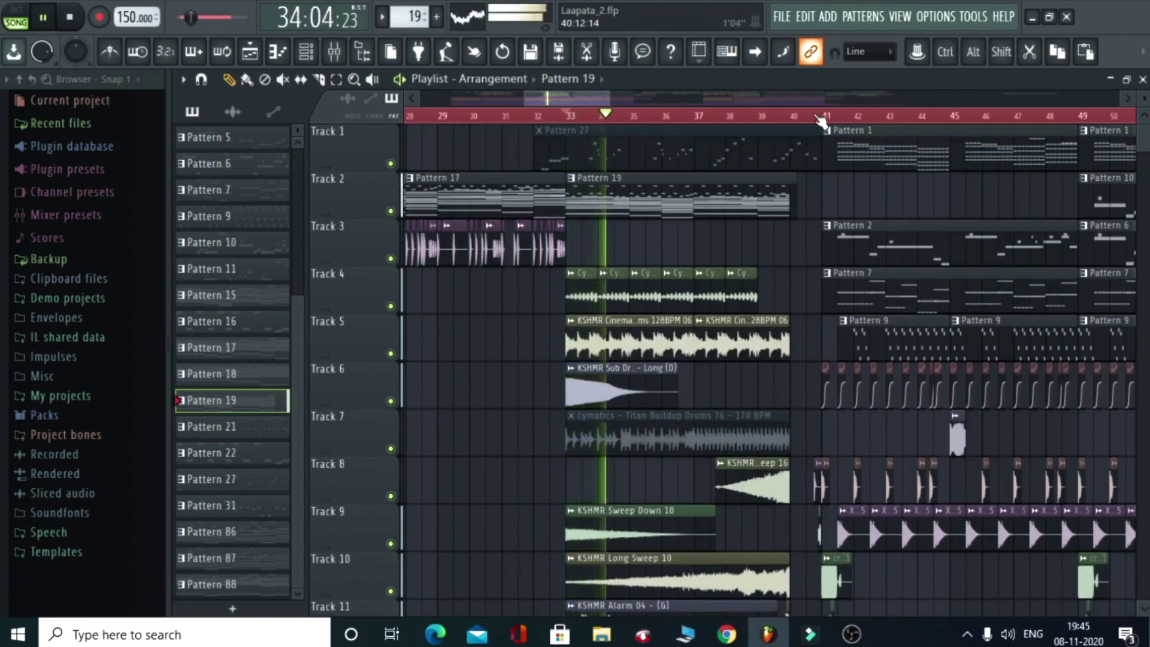
scroll(821, 120, up, 1)
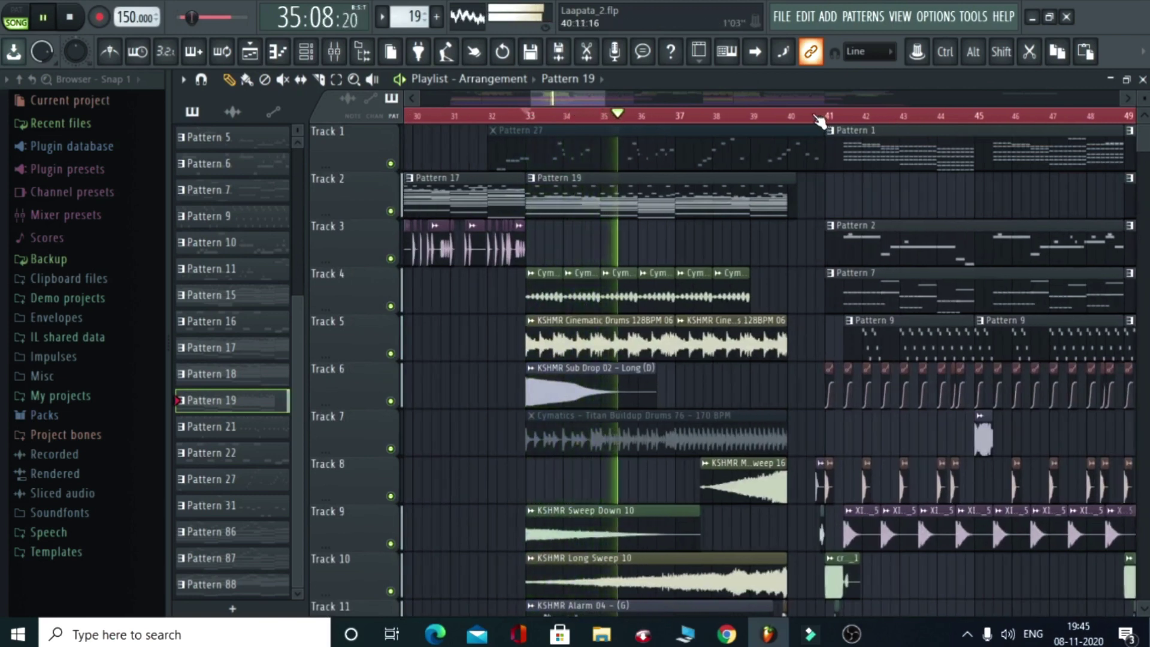
scroll(792, 245, down, 8)
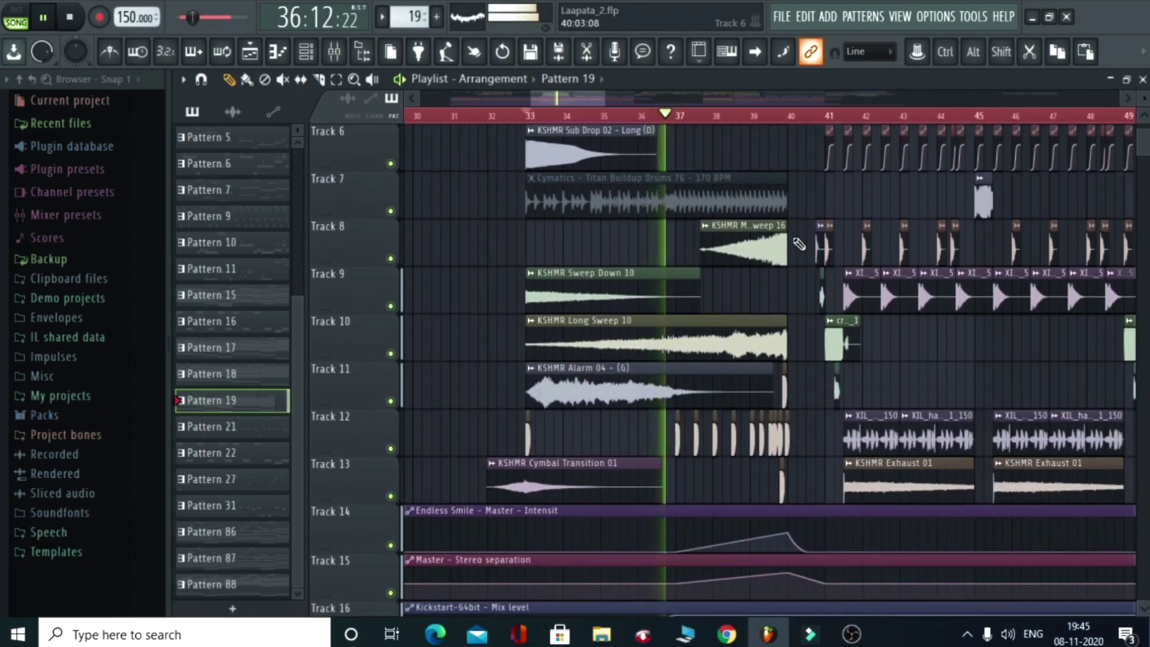
scroll(805, 233, down, 10)
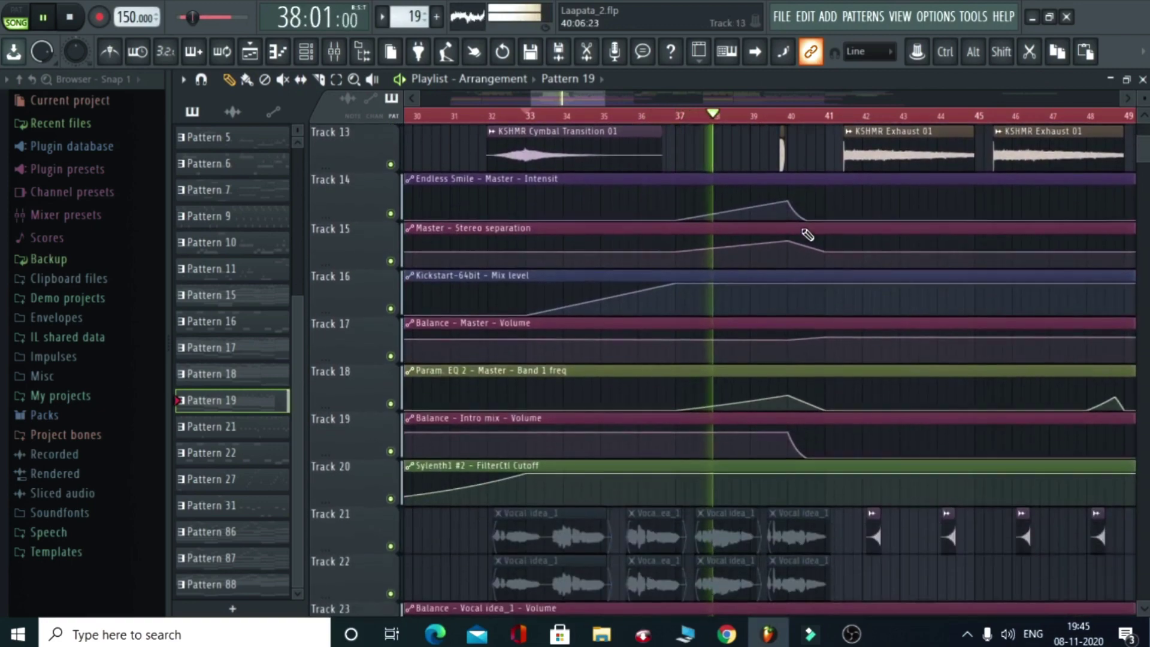
scroll(808, 228, down, 4)
scroll(829, 227, up, 20)
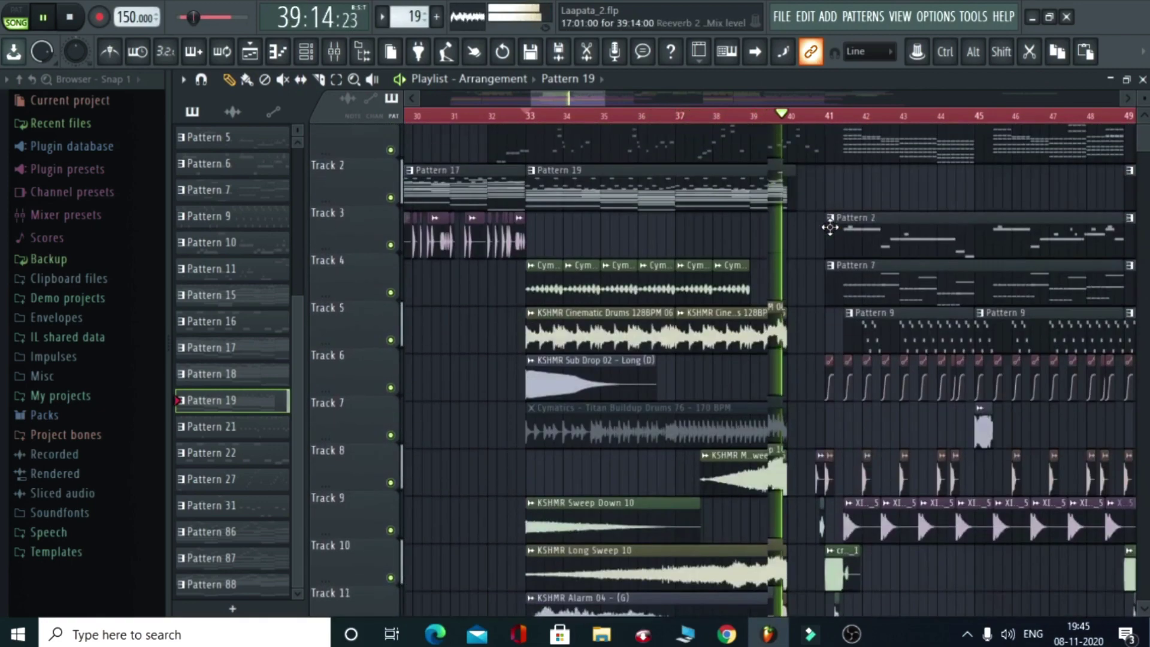
scroll(830, 227, up, 1)
key(space)
Set the playhead at the KSHMR Zip 03 clip just before bar 41 and play the transition into the drop.
drag(848, 123, 609, 442)
click(569, 464)
click(609, 416)
click(634, 514)
click(654, 422)
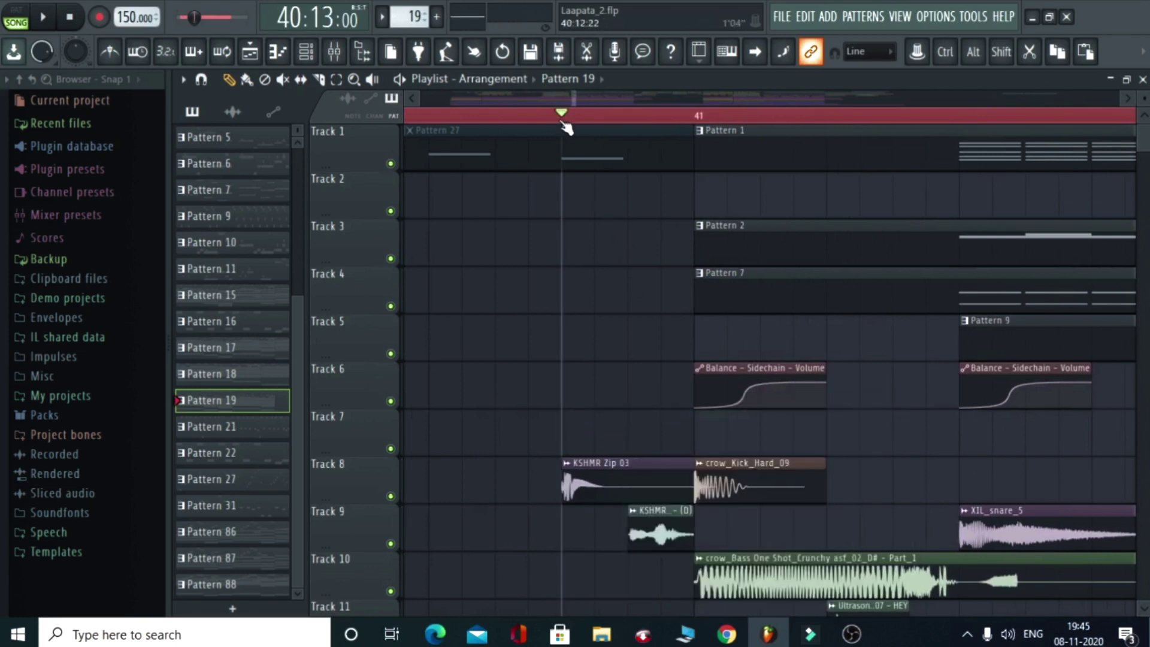
key(space)
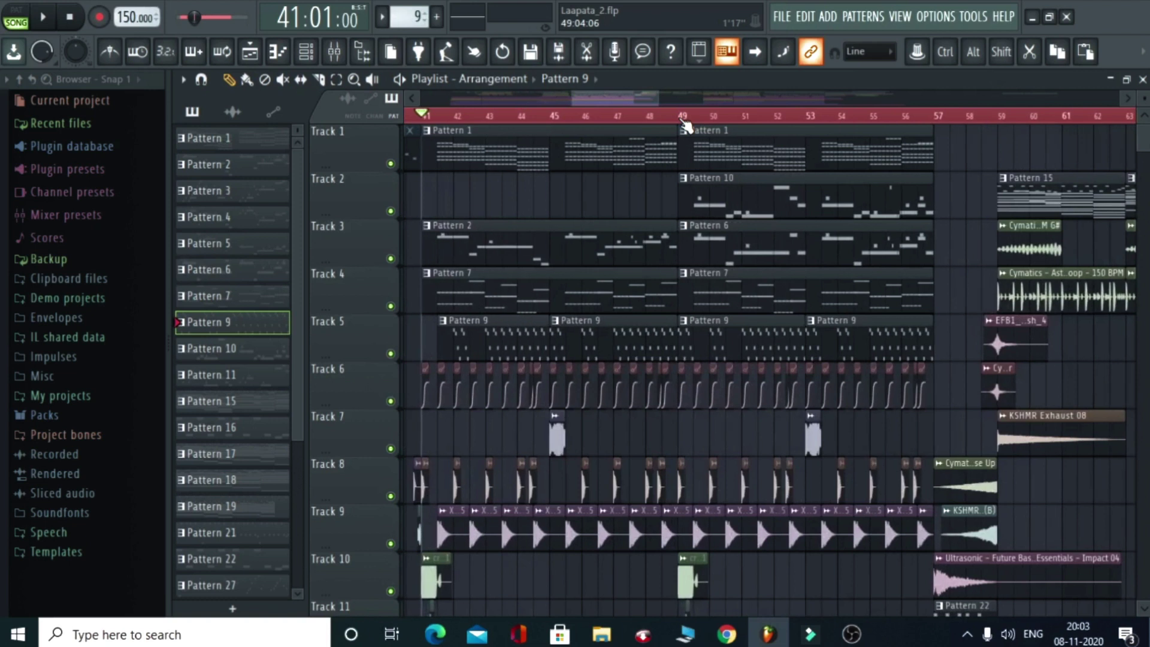
Open the Pattern 1 clip at bar 41 on Track 1 and play its saws chords while examining the notes in the piano roll.
ctrl+scroll(476, 128, up, 2)
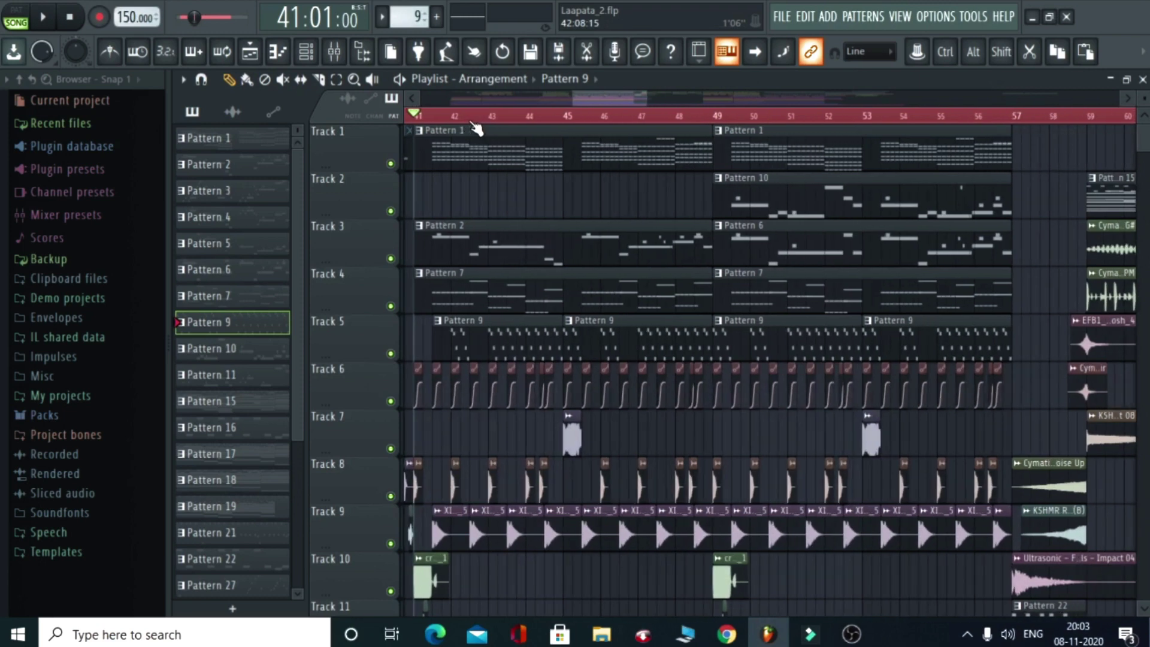
double_click(476, 129)
key(space)
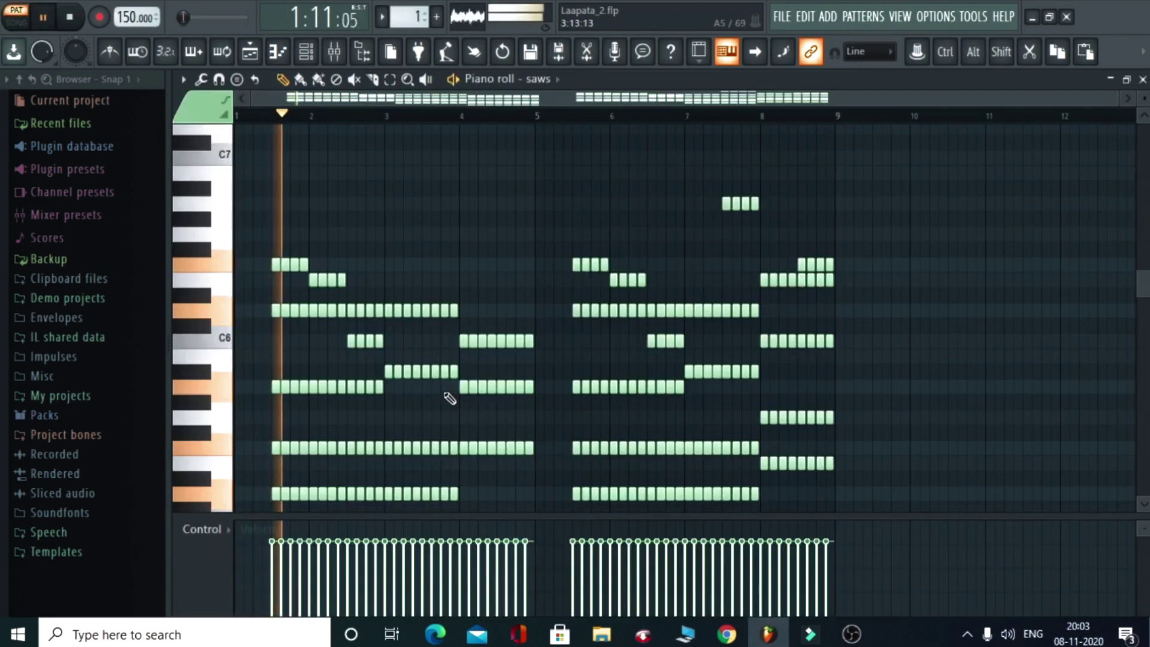
scroll(769, 385, down, 2)
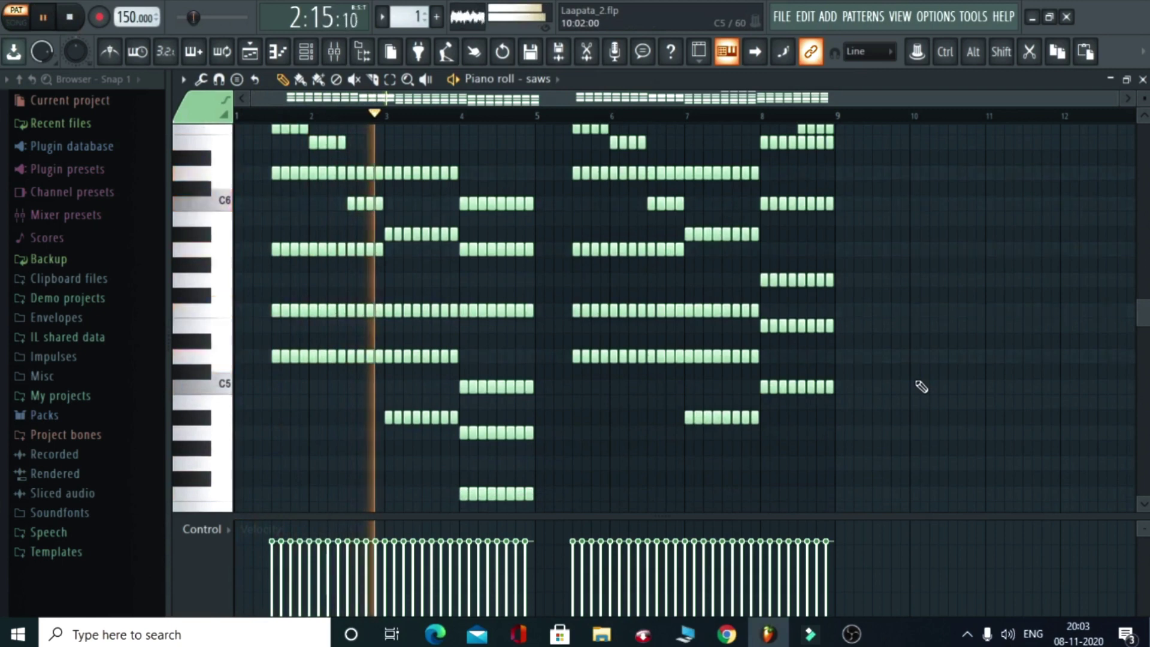
scroll(925, 385, up, 3)
scroll(927, 385, up, 4)
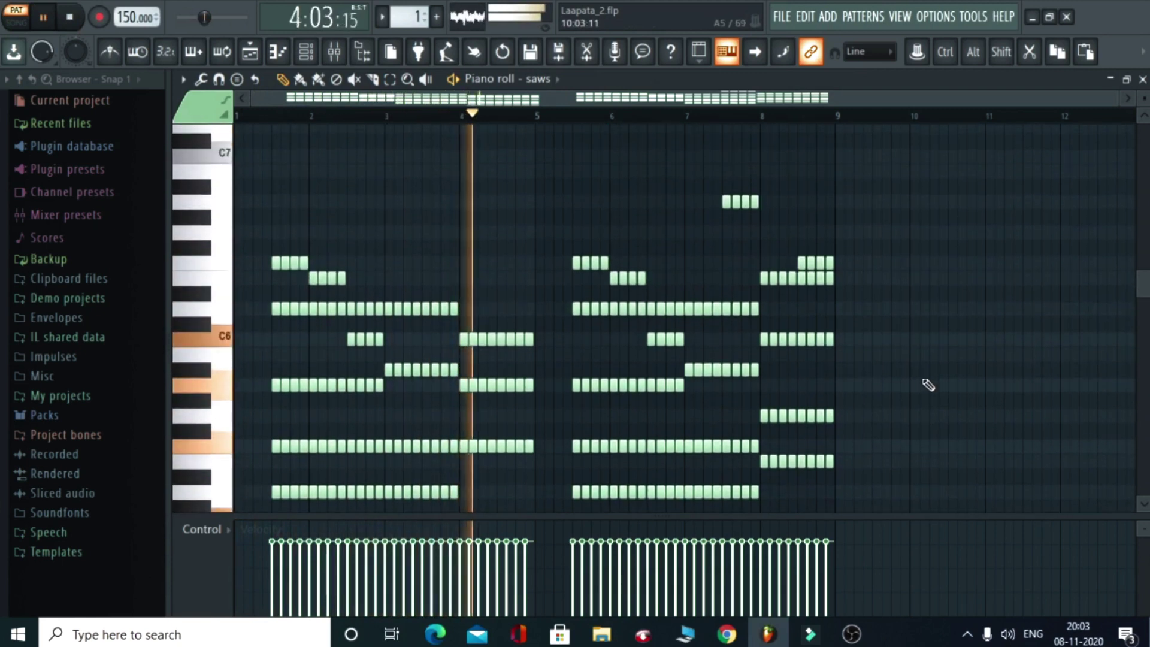
scroll(928, 385, down, 10)
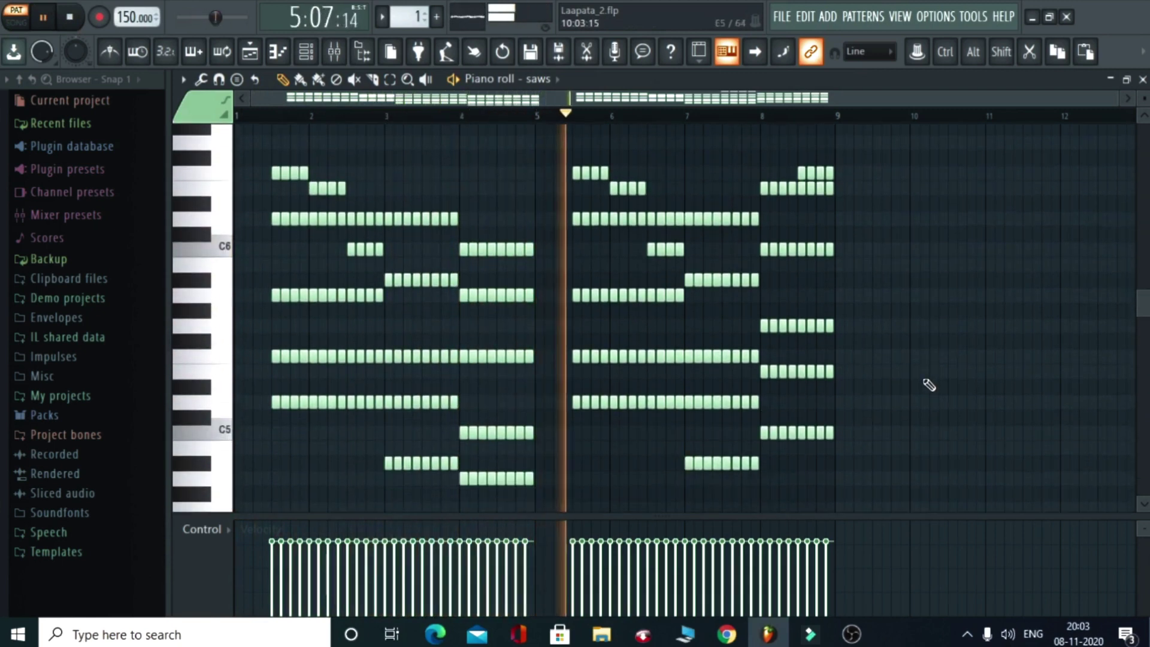
scroll(1072, 183, up, 5)
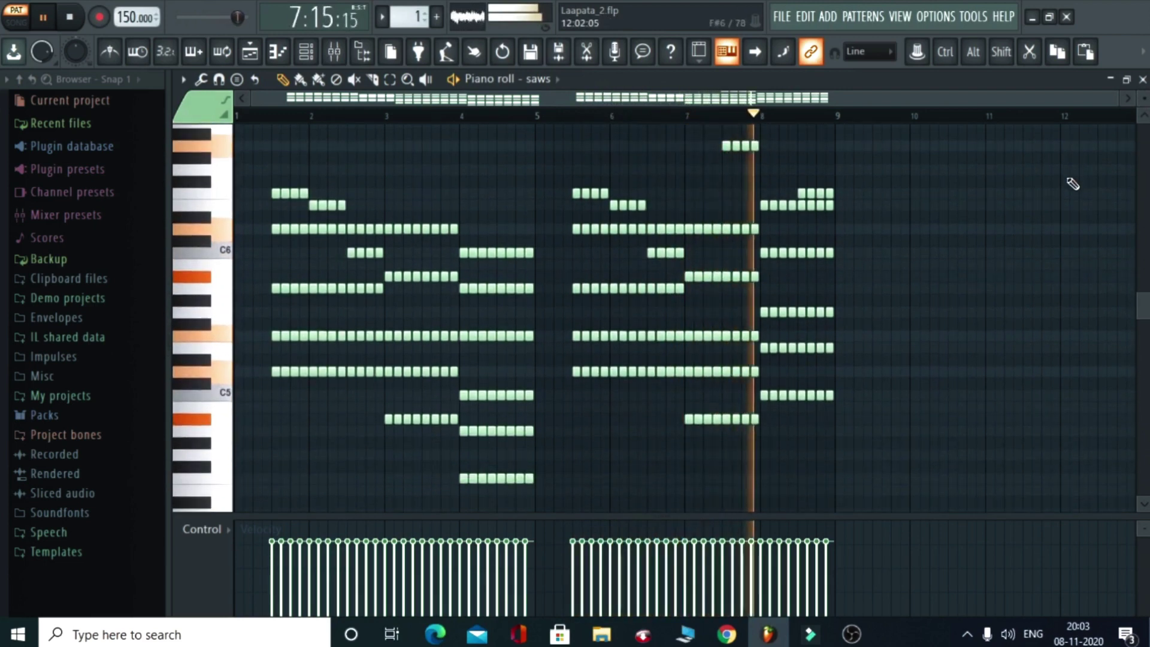
key(space)
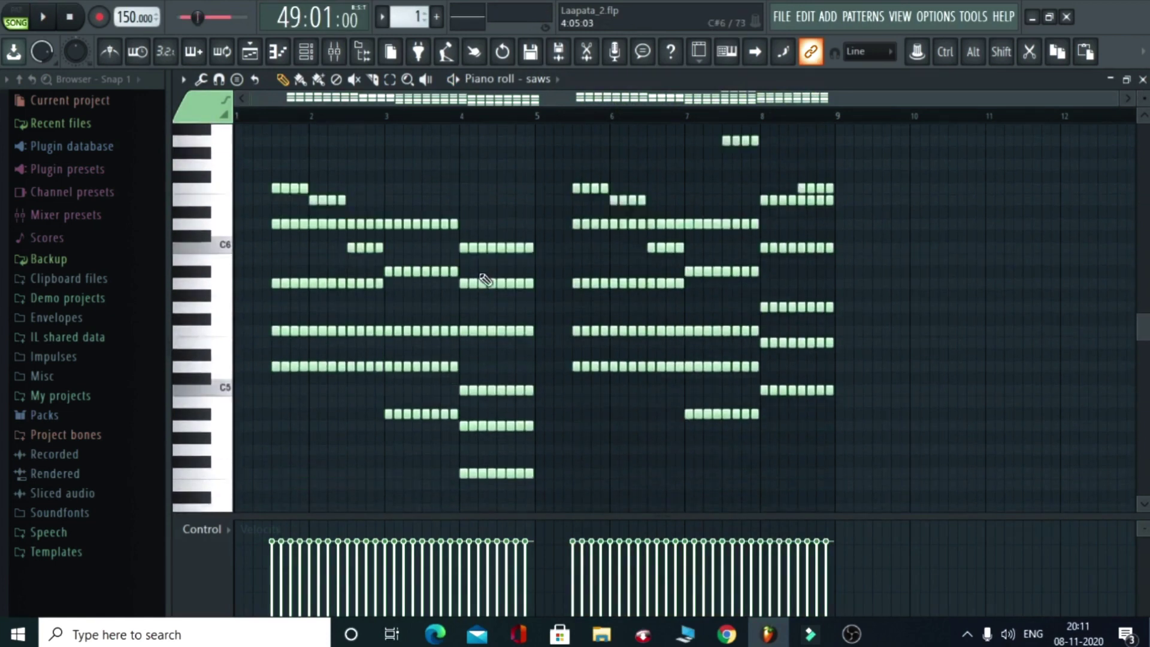
Examine the lower notes of the saws chords in the piano roll and return to the playlist.
scroll(483, 277, down, 10)
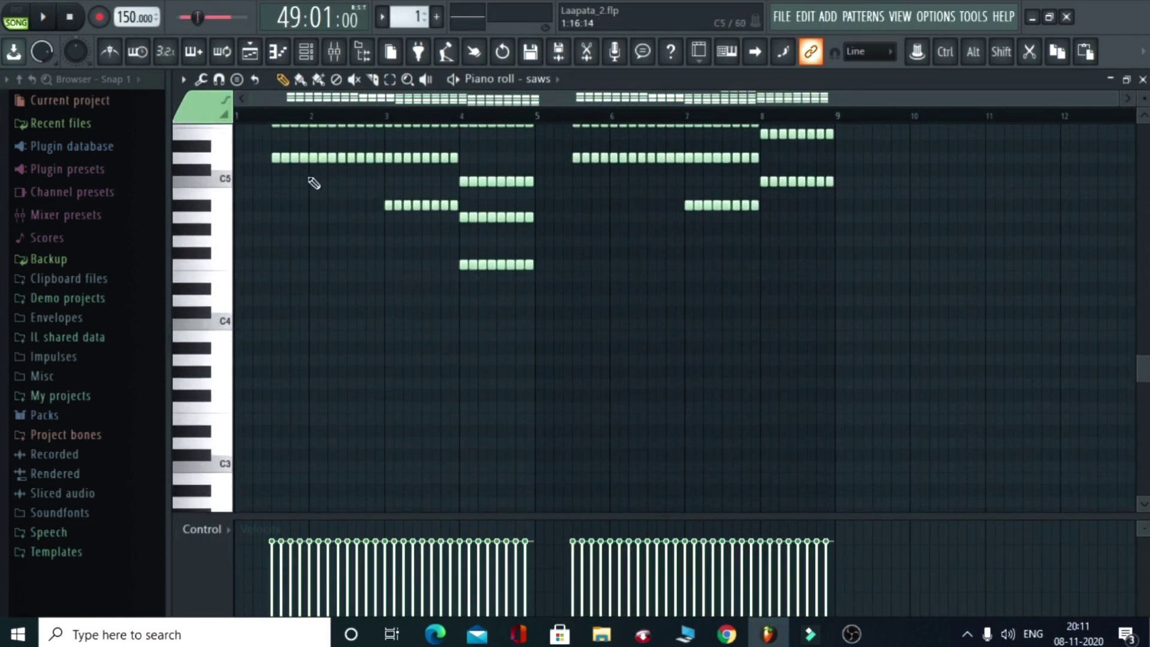
scroll(372, 210, up, 2)
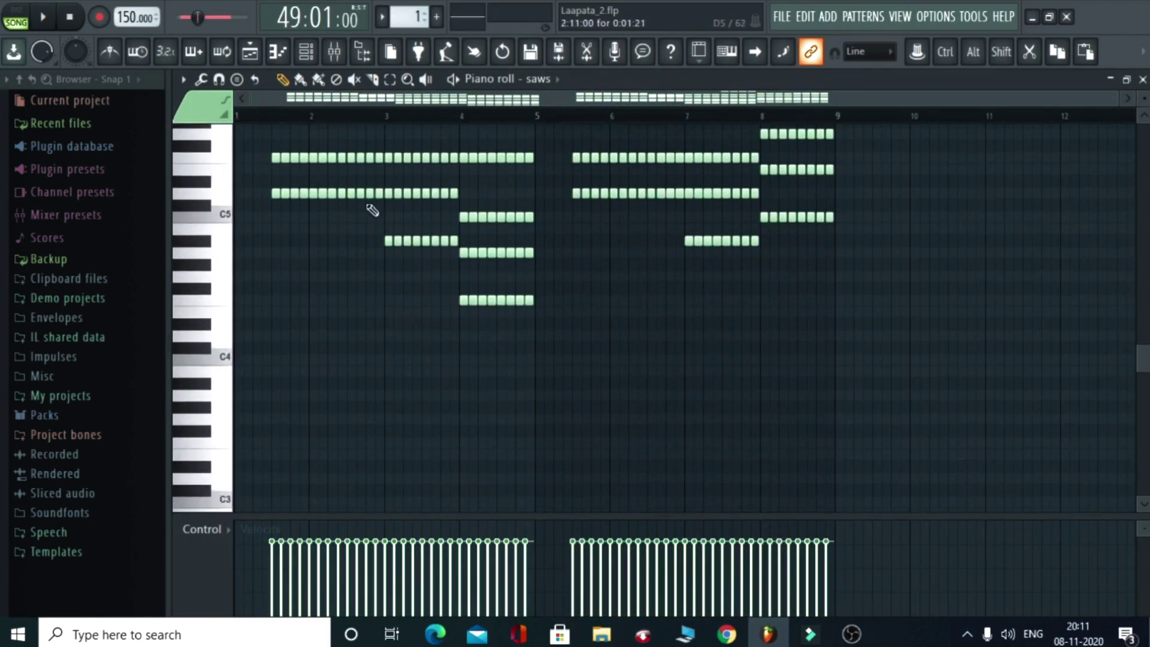
click(308, 59)
click(263, 53)
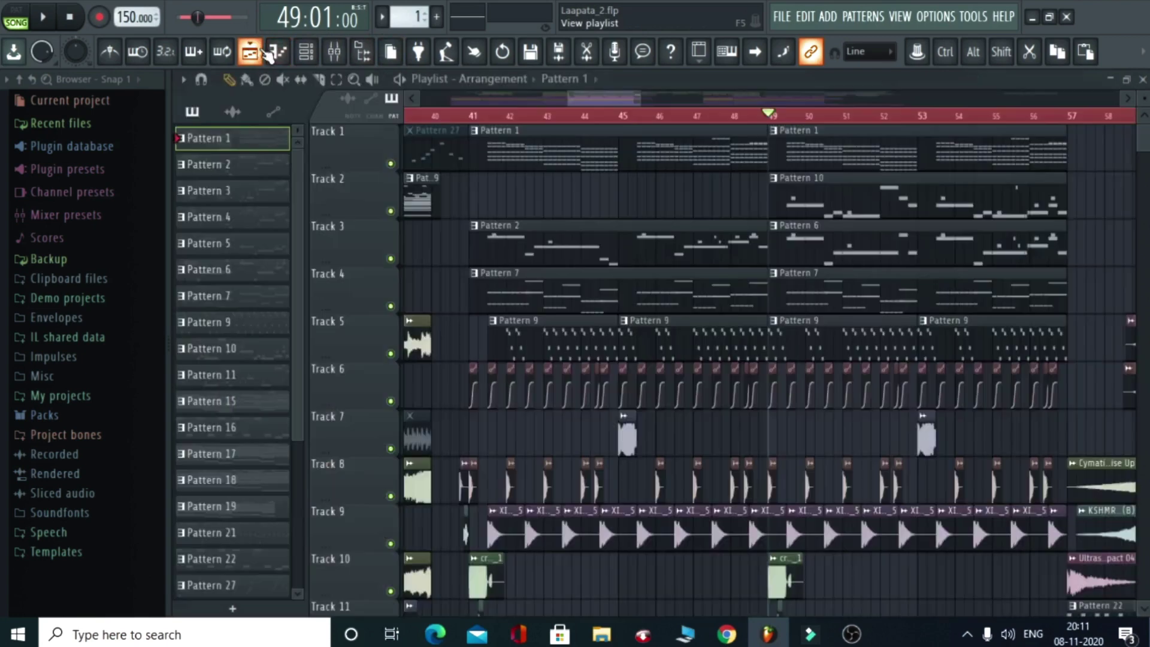
Open the Pattern 7 clip on Track 4 and examine its Cracky Bass notes in the piano roll during playback.
double_click(523, 283)
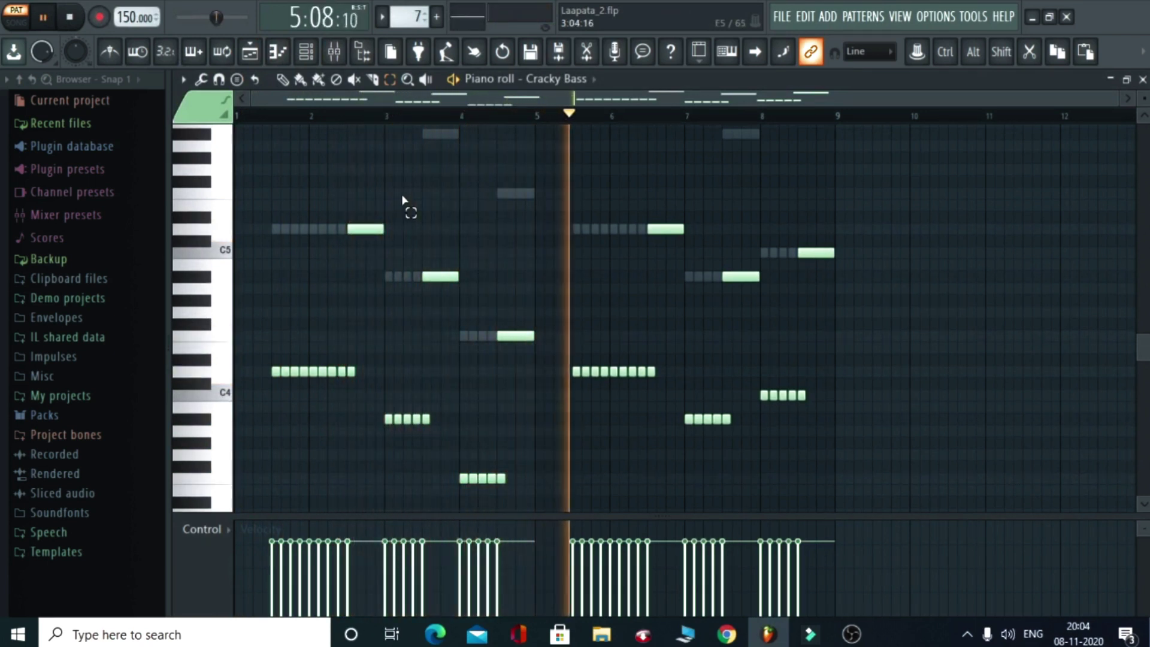
click(250, 53)
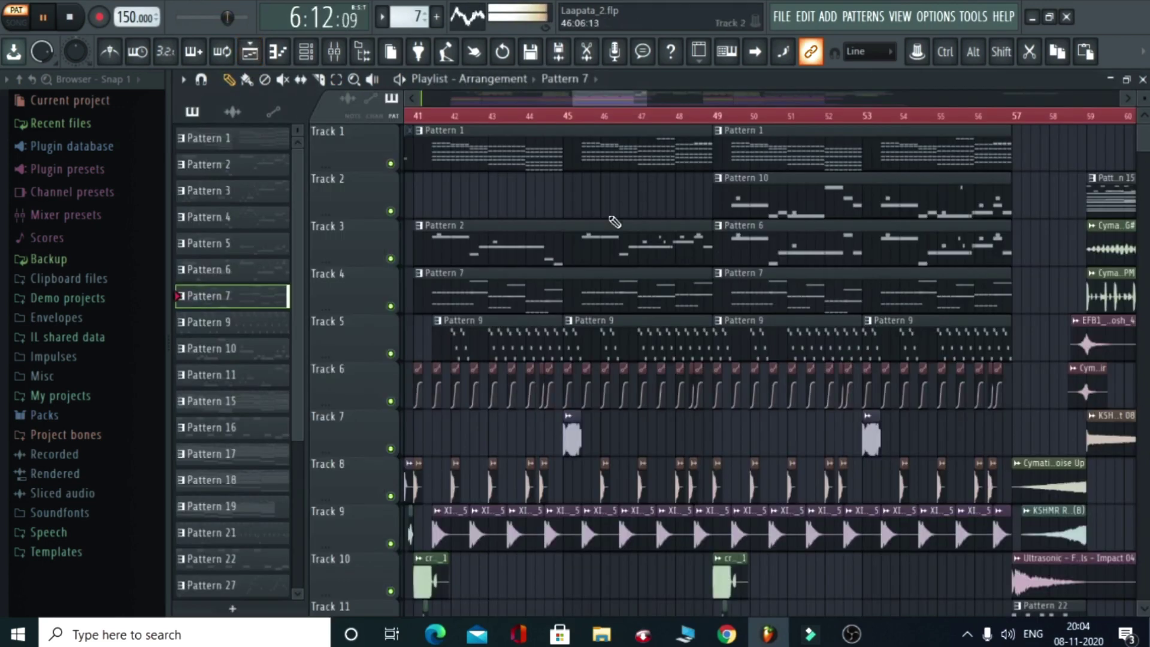
double_click(582, 295)
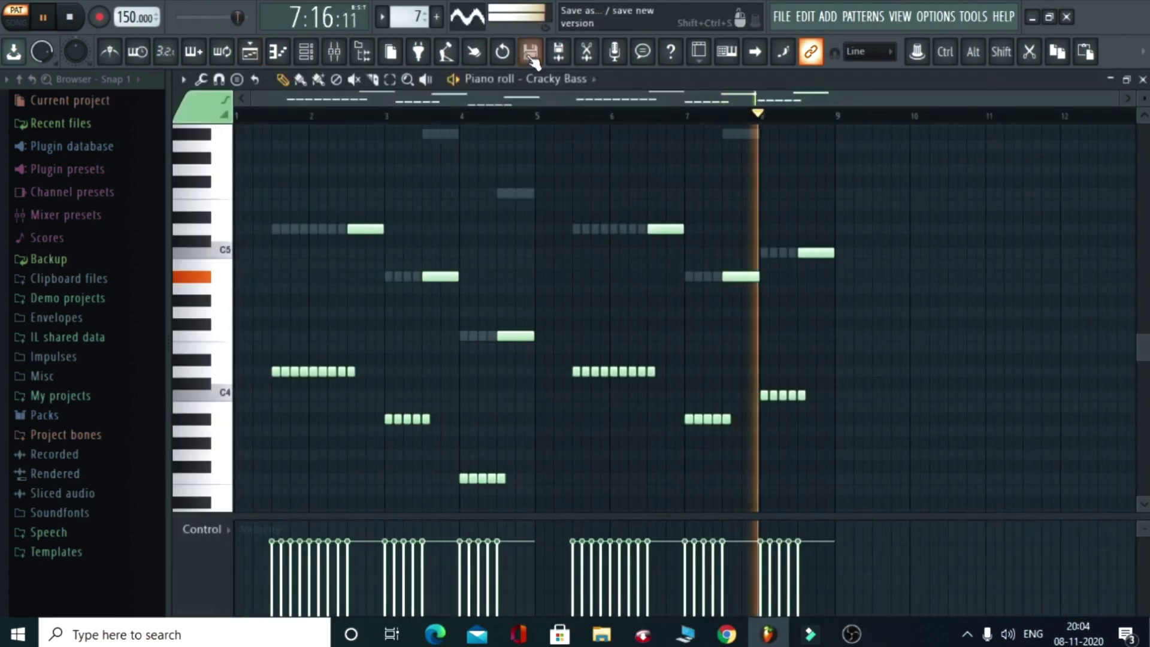
Play the saw lead highs melody of Pattern 2 in the piano roll, examine its notes and return to the playlist.
click(306, 52)
scroll(688, 286, down, 8)
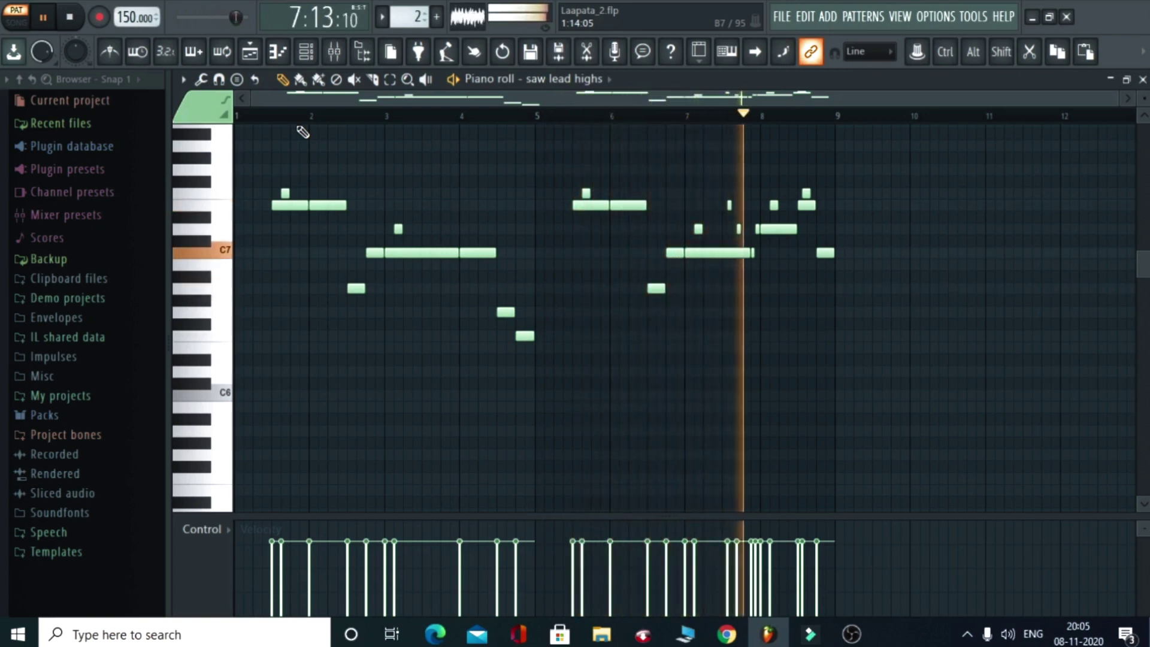
click(43, 17)
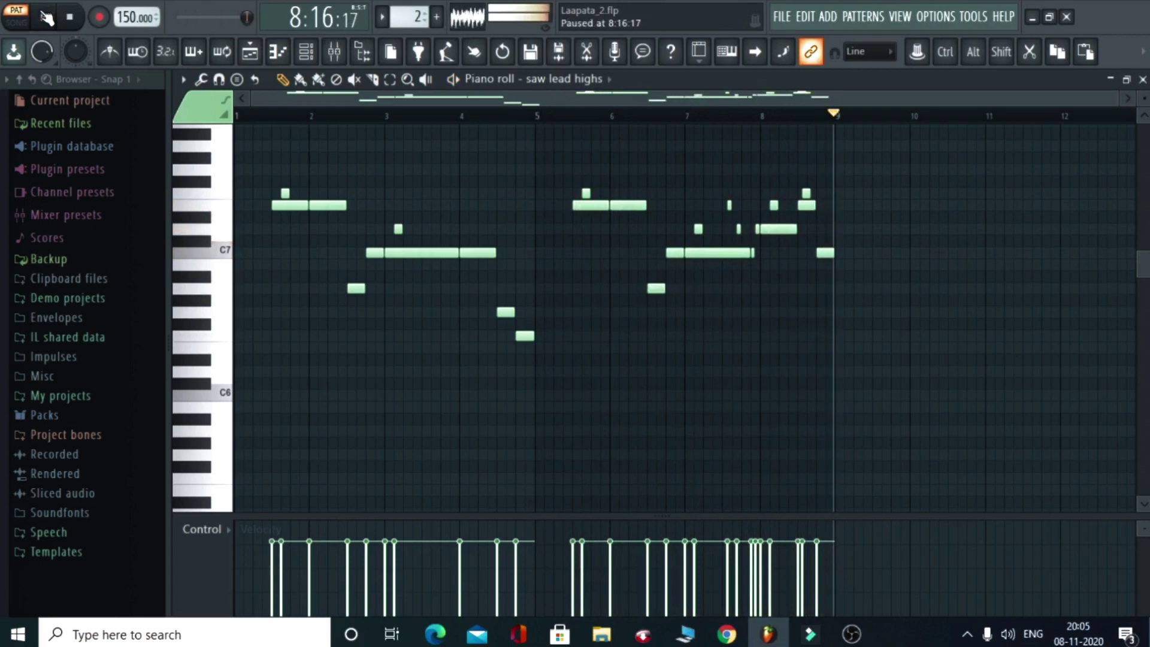
click(248, 55)
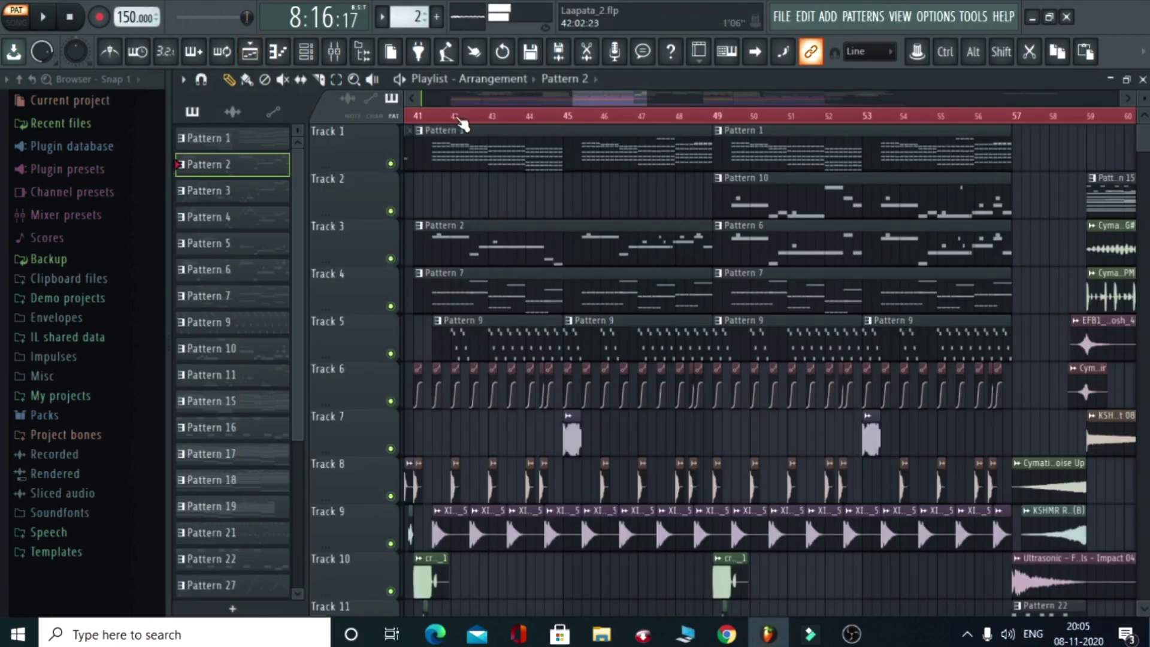
scroll(488, 246, left, 10)
key(F7)
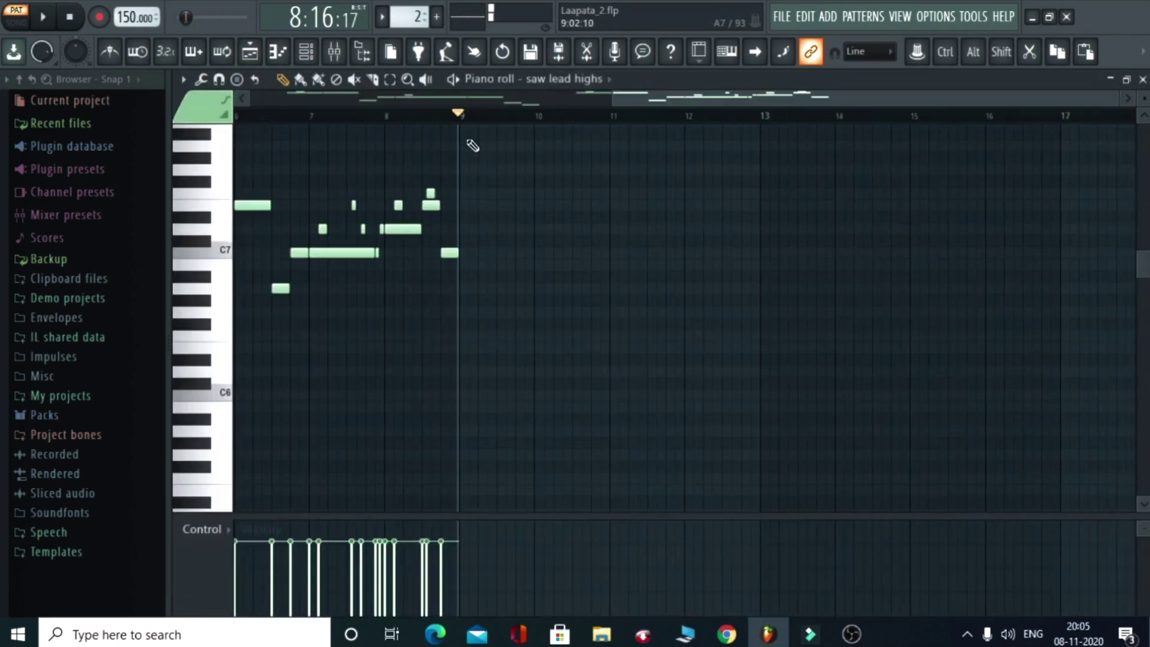
scroll(476, 134, left, 5)
key(F5)
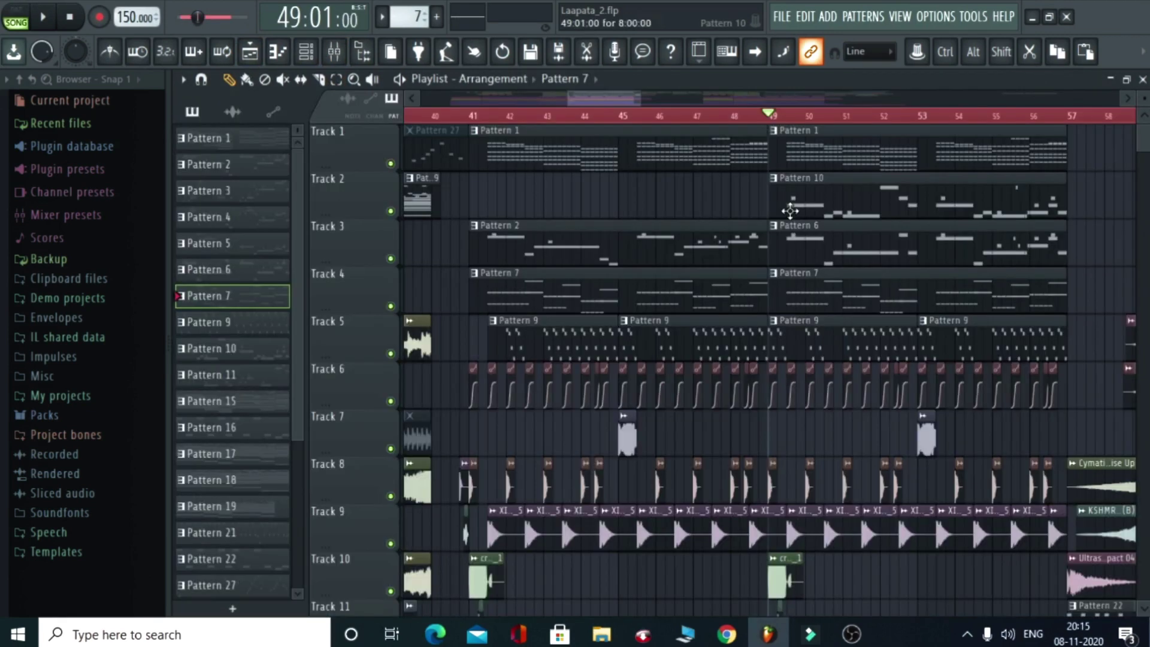
Open the Pattern 9 clip on Track 5, select all its Sylenth1 notes, play them through and return to the playlist.
double_click(531, 327)
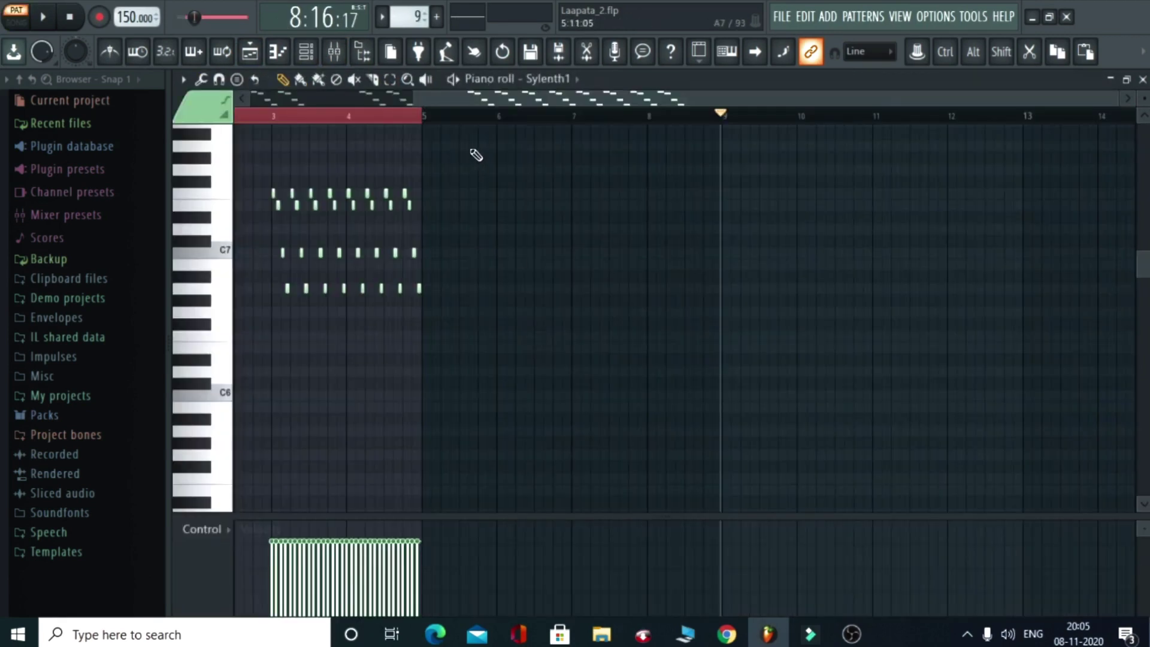
key(ctrl+a)
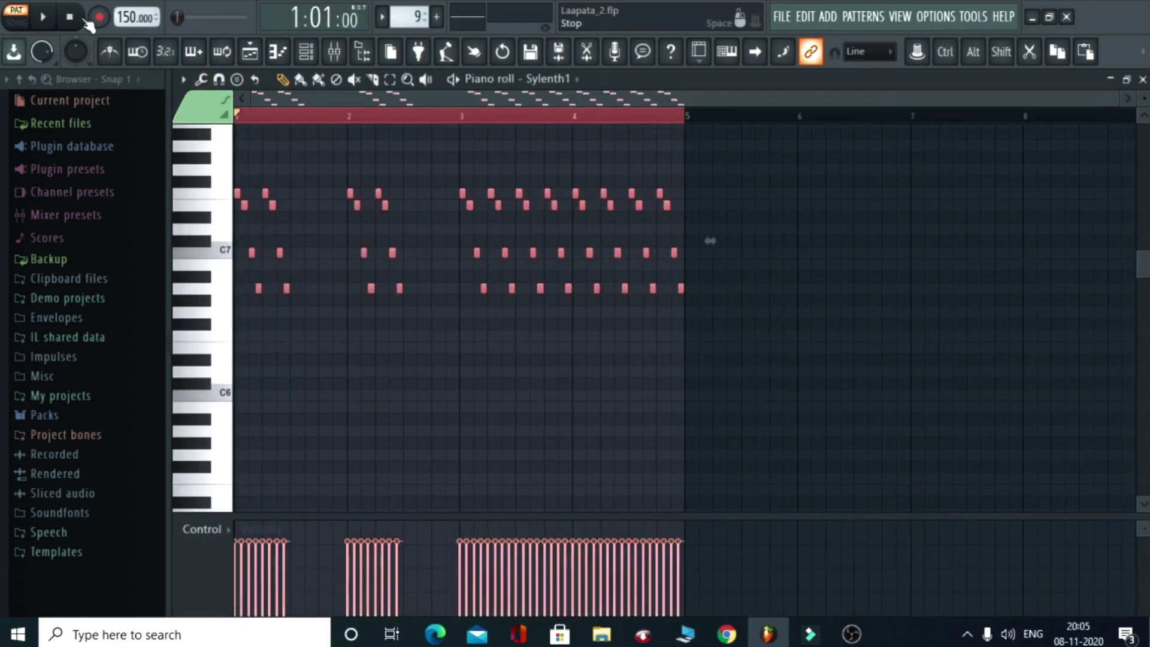
click(62, 17)
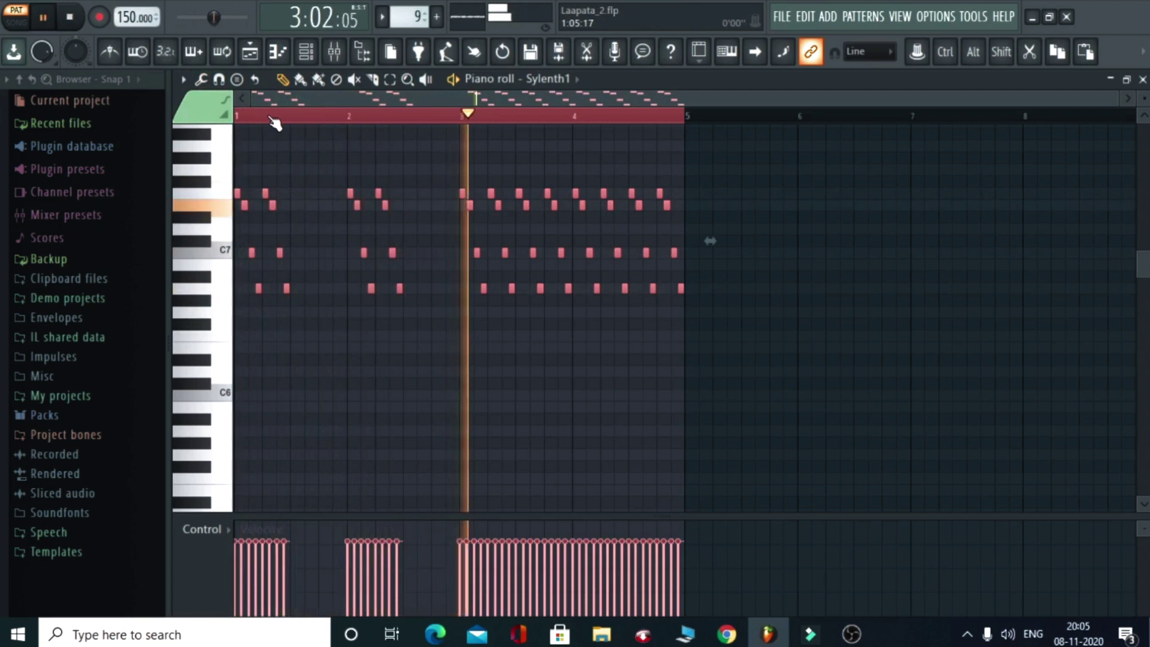
click(53, 21)
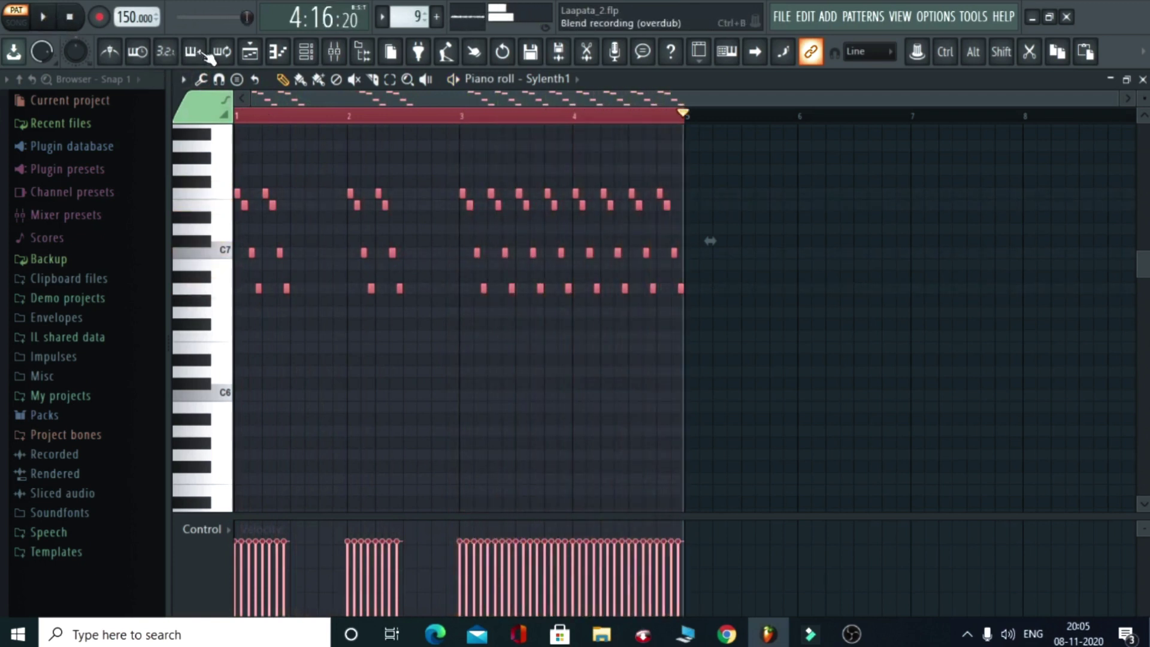
click(251, 54)
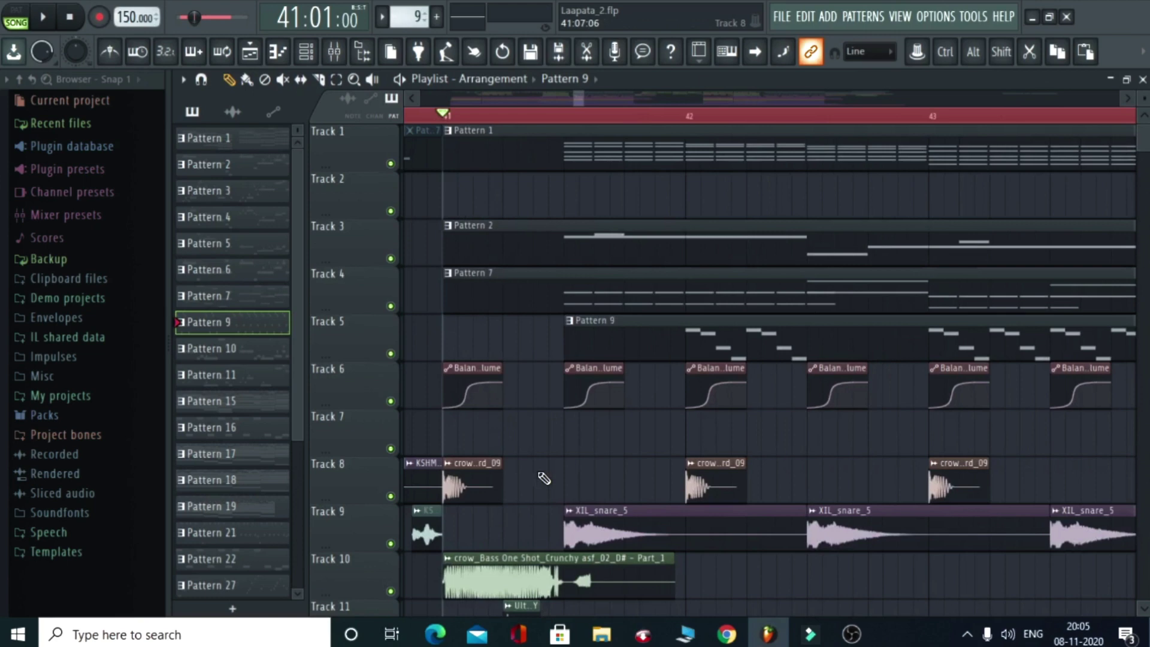
Preview the crow_Bass One Shot_Crunchy clip at bar 41 on Track 10.
right_click(450, 566)
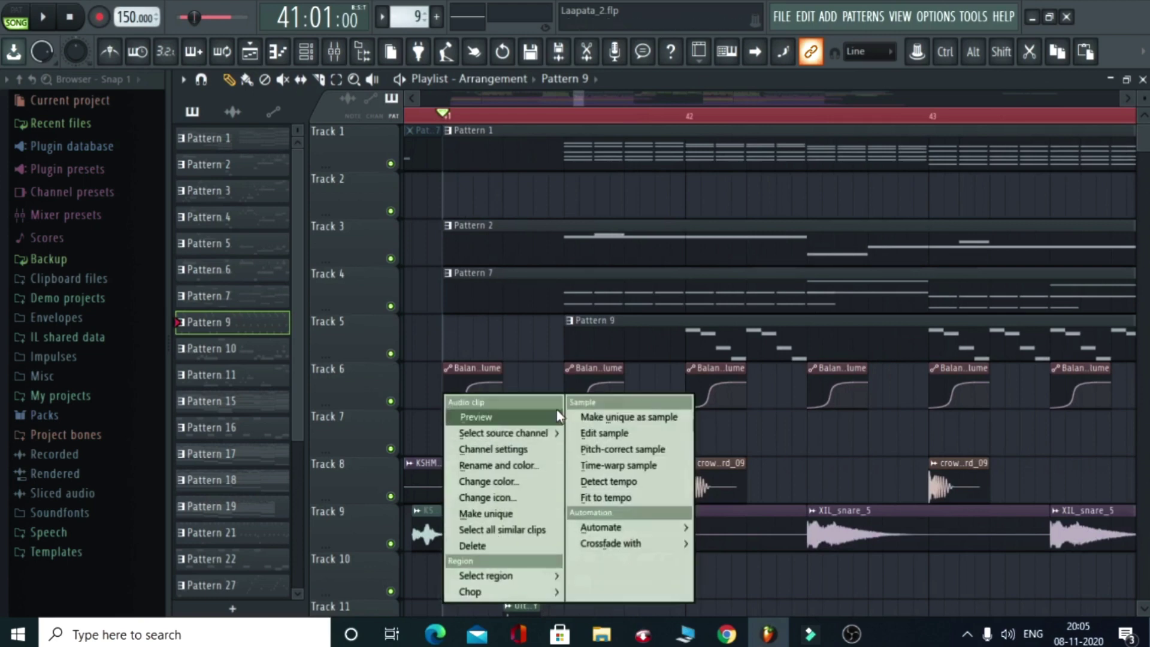
click(505, 418)
scroll(565, 117, down, 3)
Set the playhead at bar 45 and preview the audio clip there on Track 7.
click(693, 115)
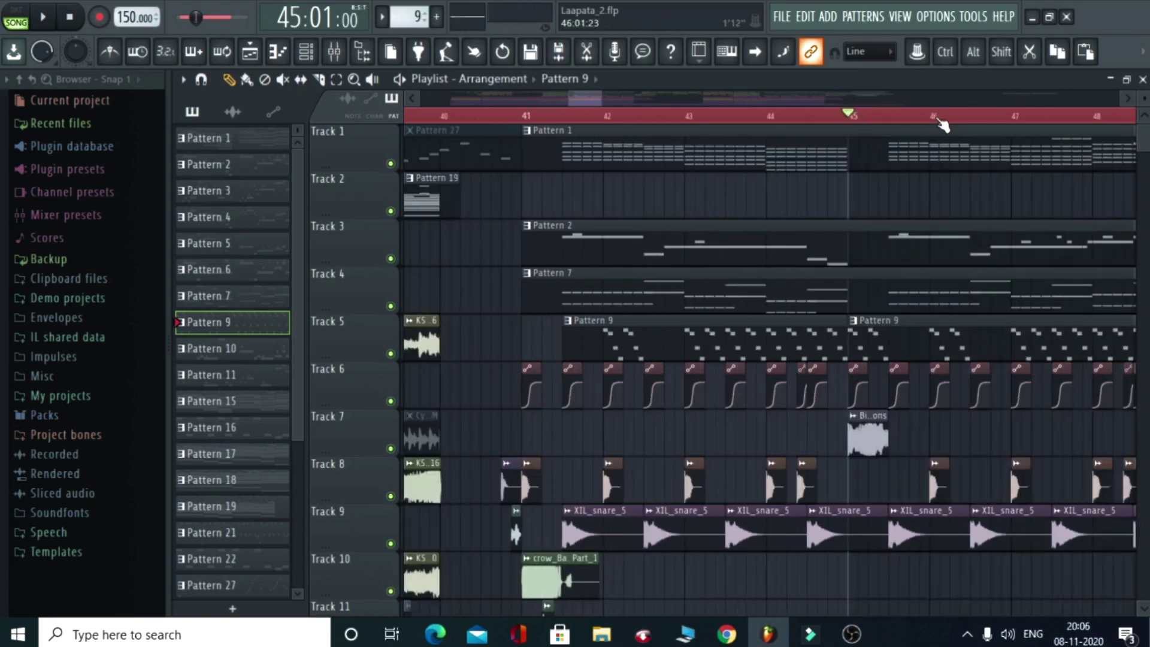
scroll(940, 120, up, 3)
right_click(671, 419)
click(716, 416)
scroll(733, 125, down, 2)
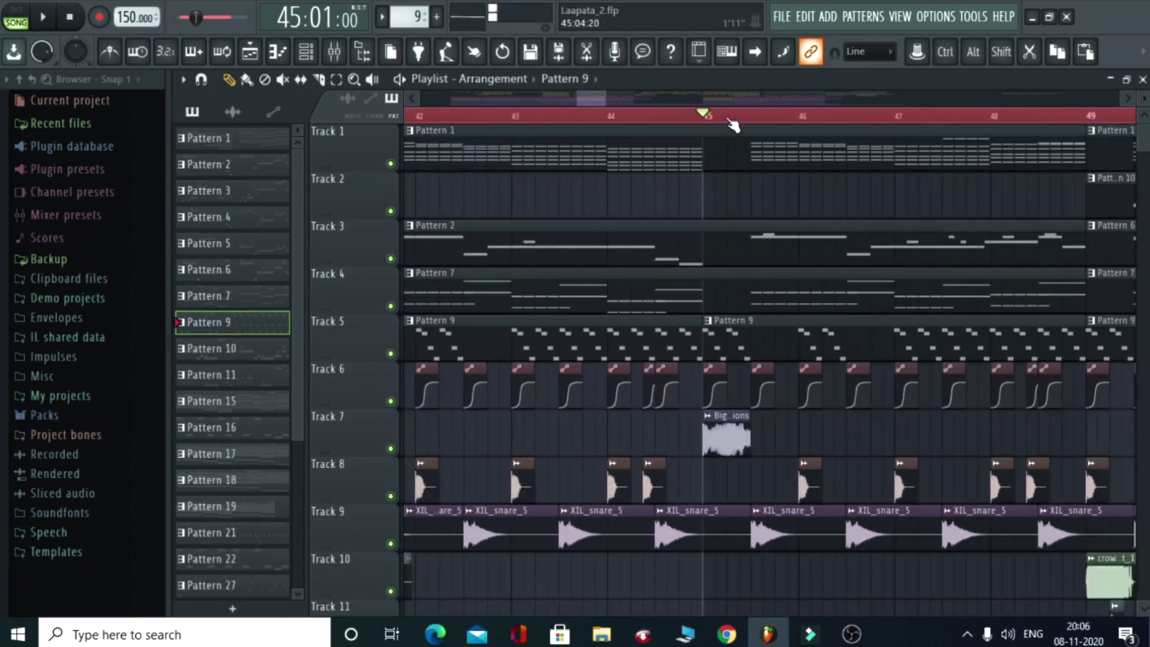
Preview the Ultrasonic HEY vocal clip just after bar 41 on Track 11.
scroll(1085, 327, down, 4)
scroll(494, 278, up, 3)
right_click(603, 396)
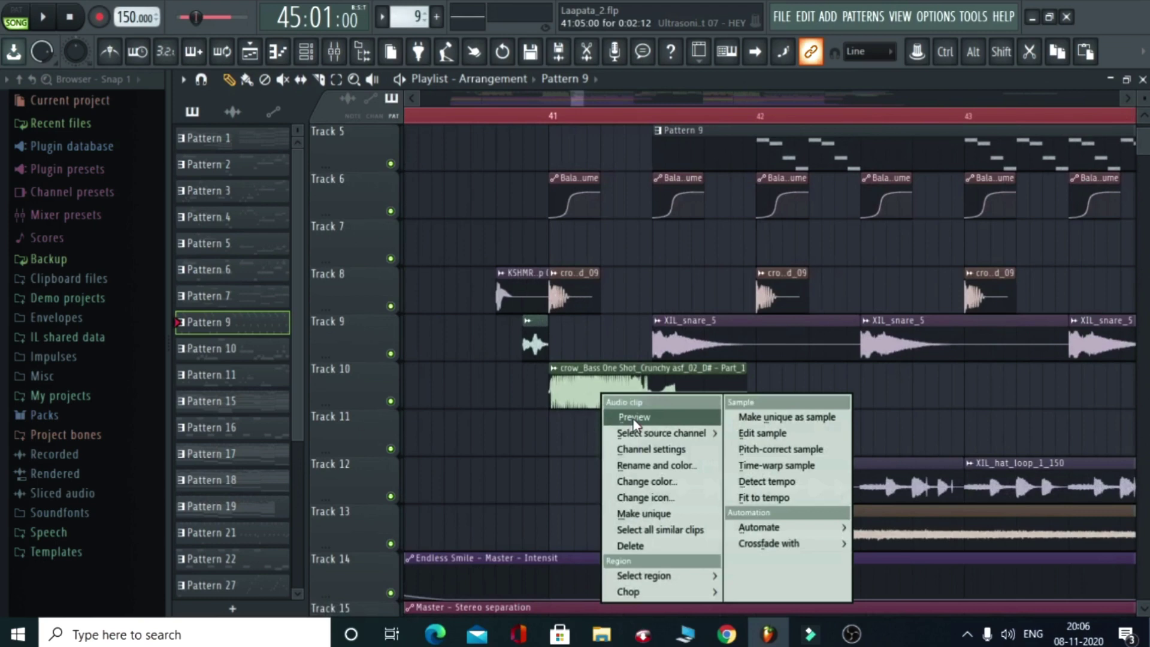
click(634, 419)
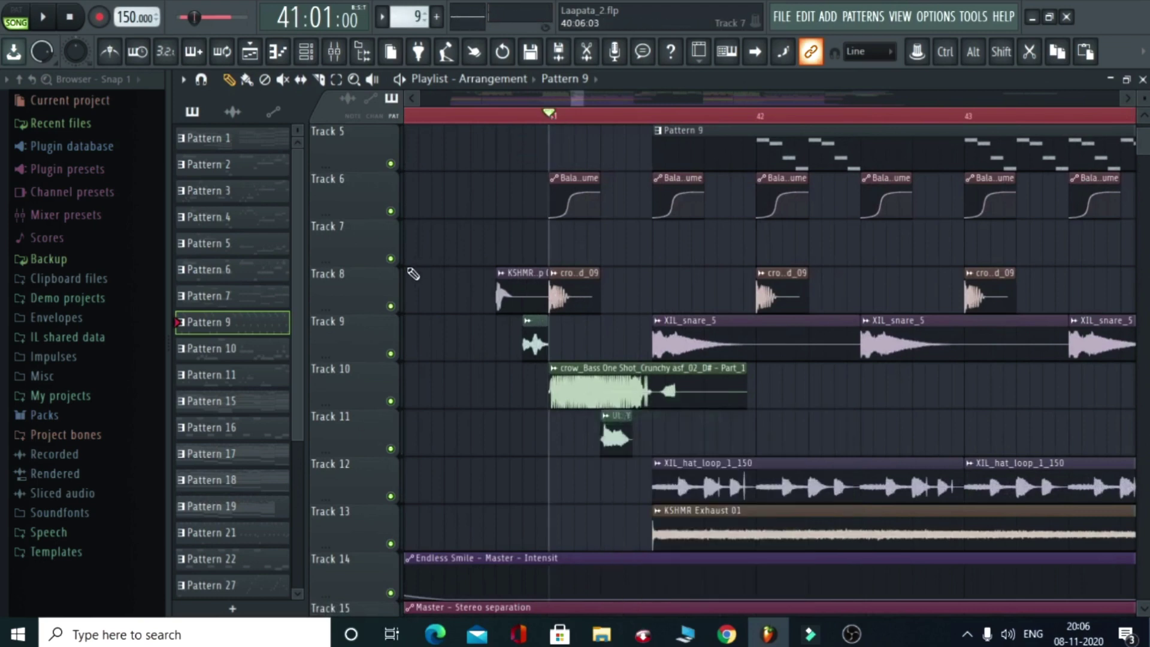
Solo Track 8, add the snares on Track 9 and hat loops on Track 12, and play them from bar 41.
ctrl+click(391, 306)
click(390, 353)
click(390, 496)
scroll(577, 414, down, 3)
scroll(815, 210, down, 3)
key(space)
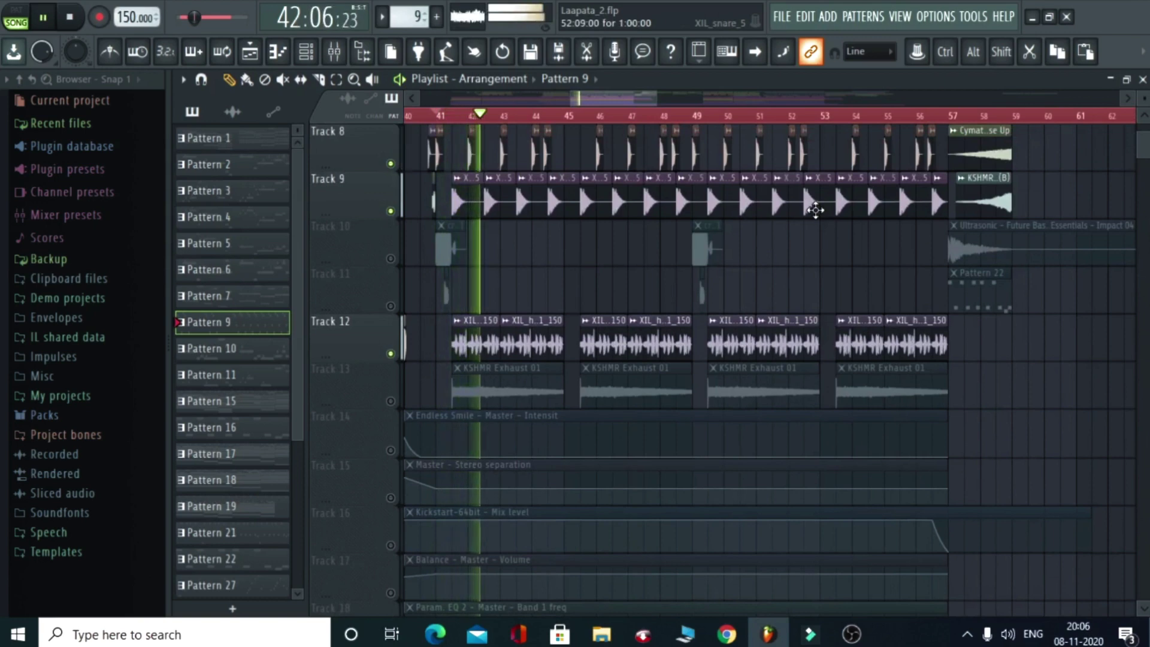
Bring Tracks 7, 13 and 6 into the soloed drum playback one after another.
scroll(815, 209, up, 4)
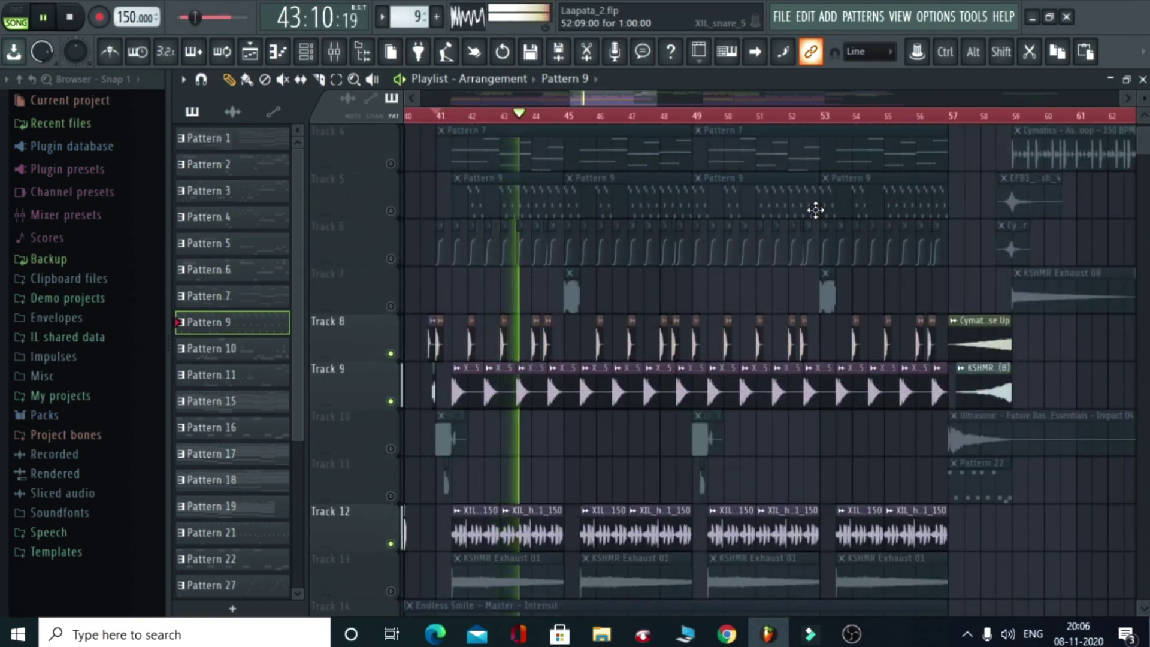
click(396, 307)
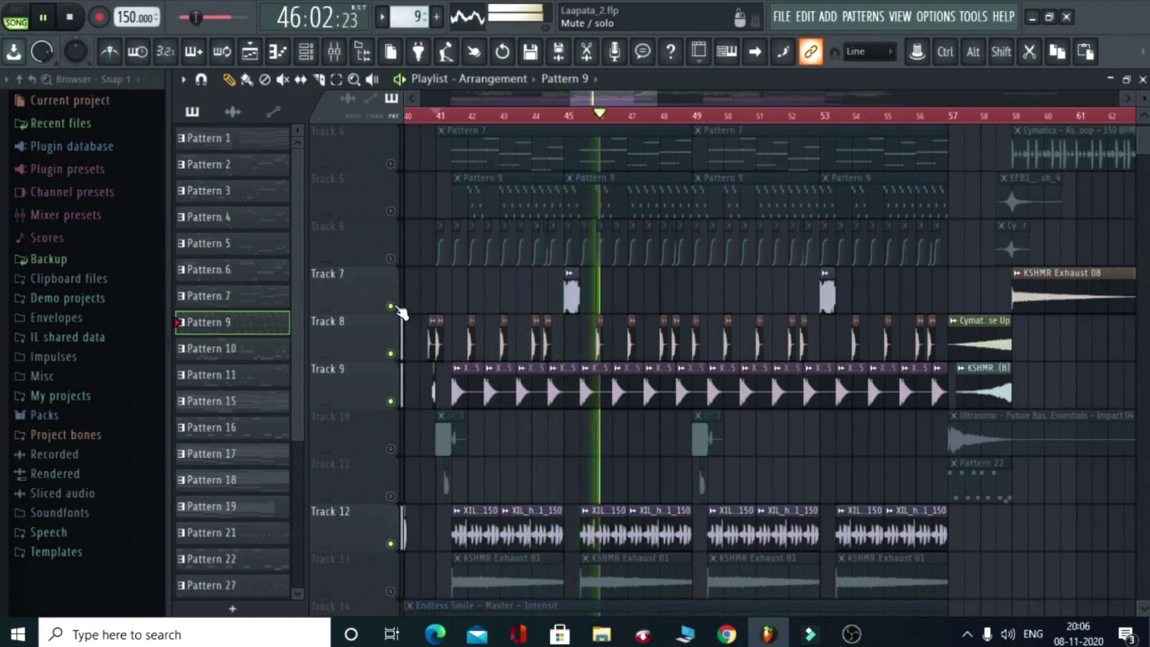
scroll(577, 279, down, 8)
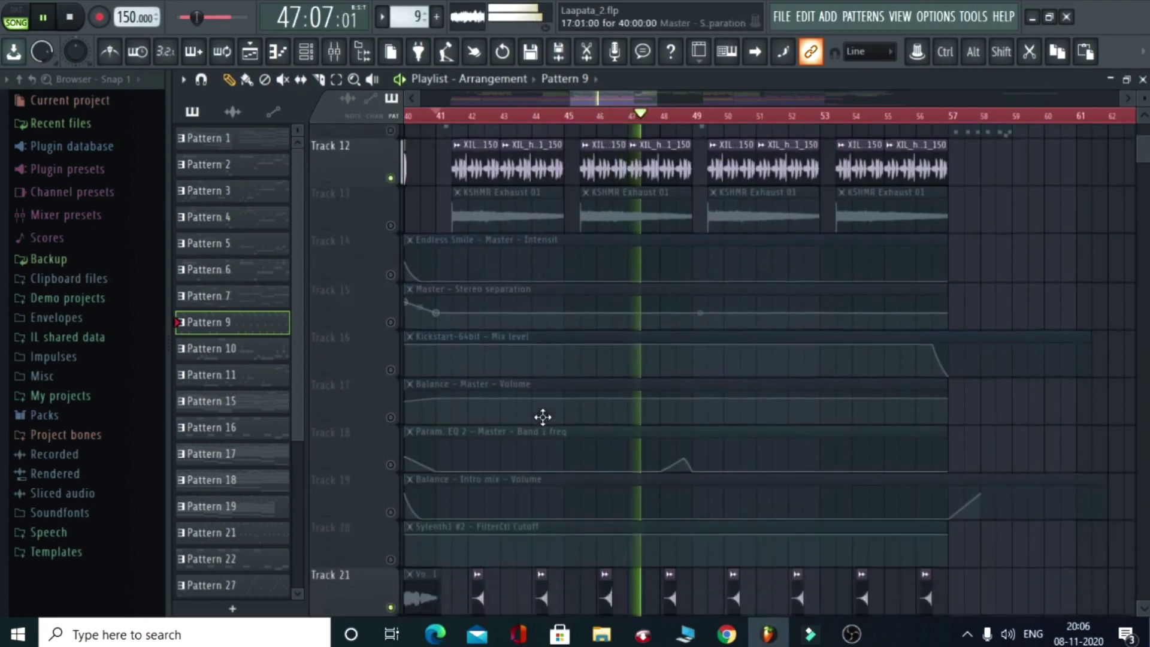
scroll(542, 417, down, 2)
scroll(543, 416, up, 7)
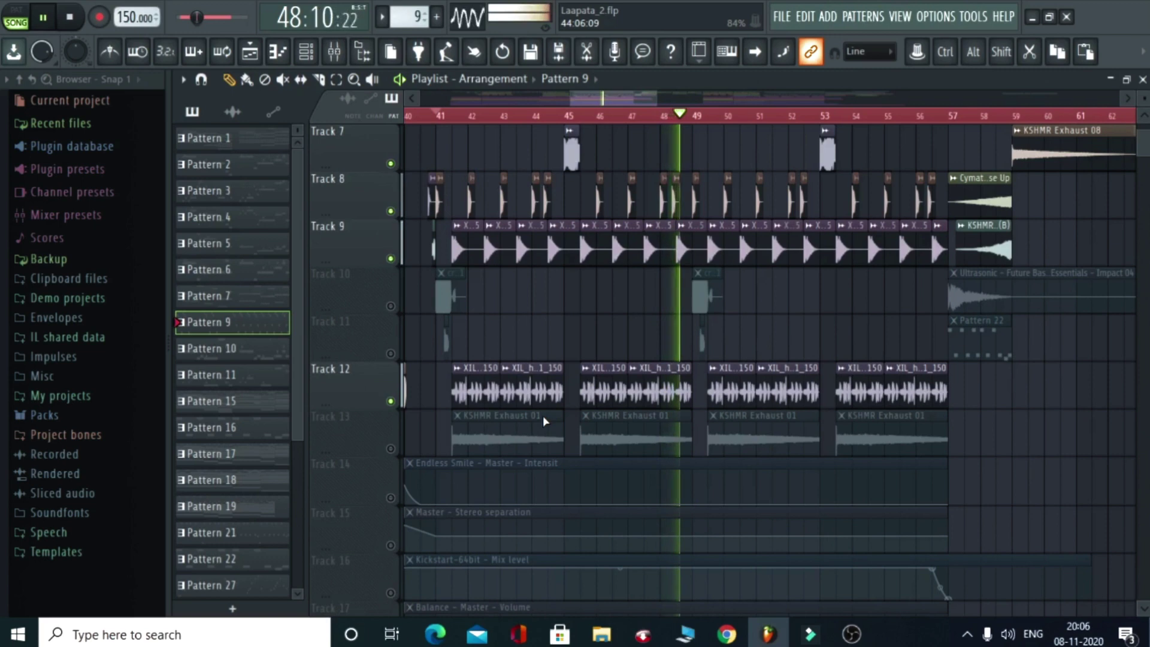
click(390, 448)
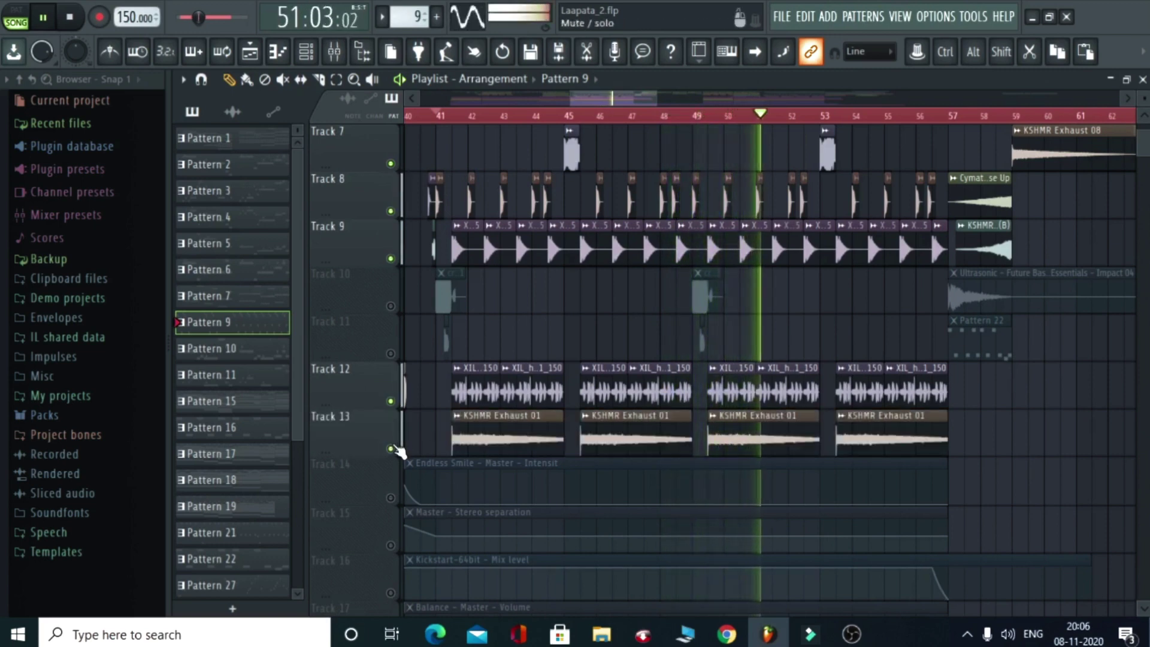
scroll(473, 406, up, 5)
scroll(826, 339, down, 3)
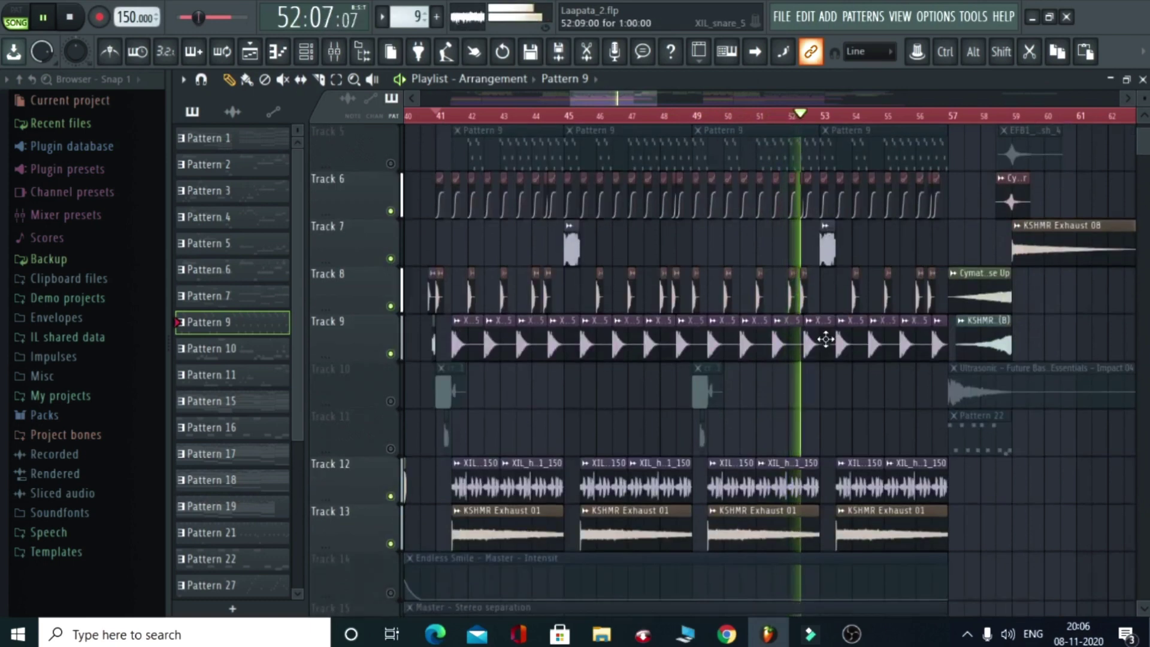
scroll(879, 116, up, 4)
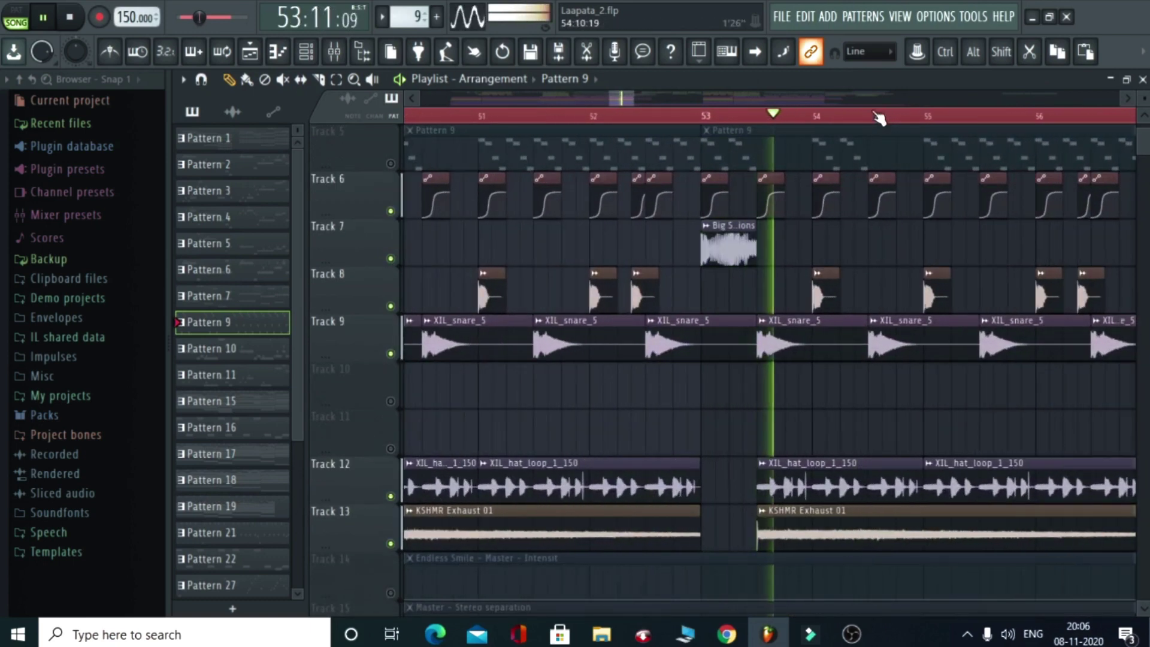
Look over the remaining drop tracks during playback, stop it and restore all muted tracks.
scroll(878, 116, down, 4)
scroll(878, 115, down, 2)
scroll(914, 369, down, 10)
scroll(934, 383, up, 5)
scroll(937, 382, up, 2)
key(space)
scroll(938, 382, up, 5)
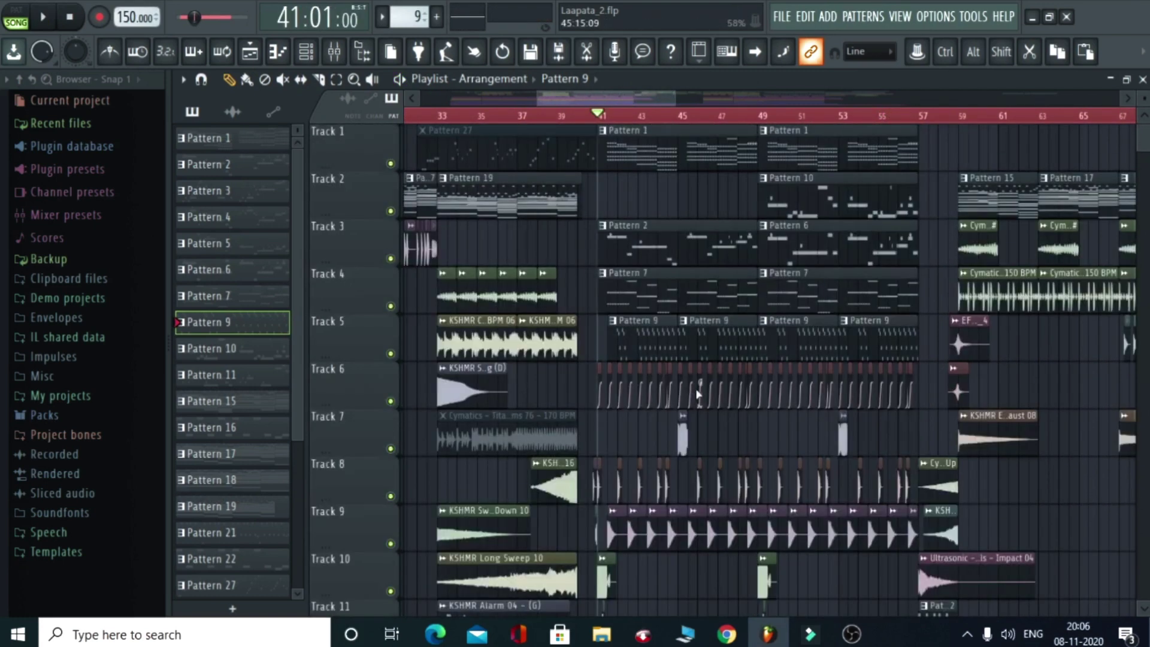
Play the full drop from bar 41 with all its layers, look over its tracks and stop playback.
key(space)
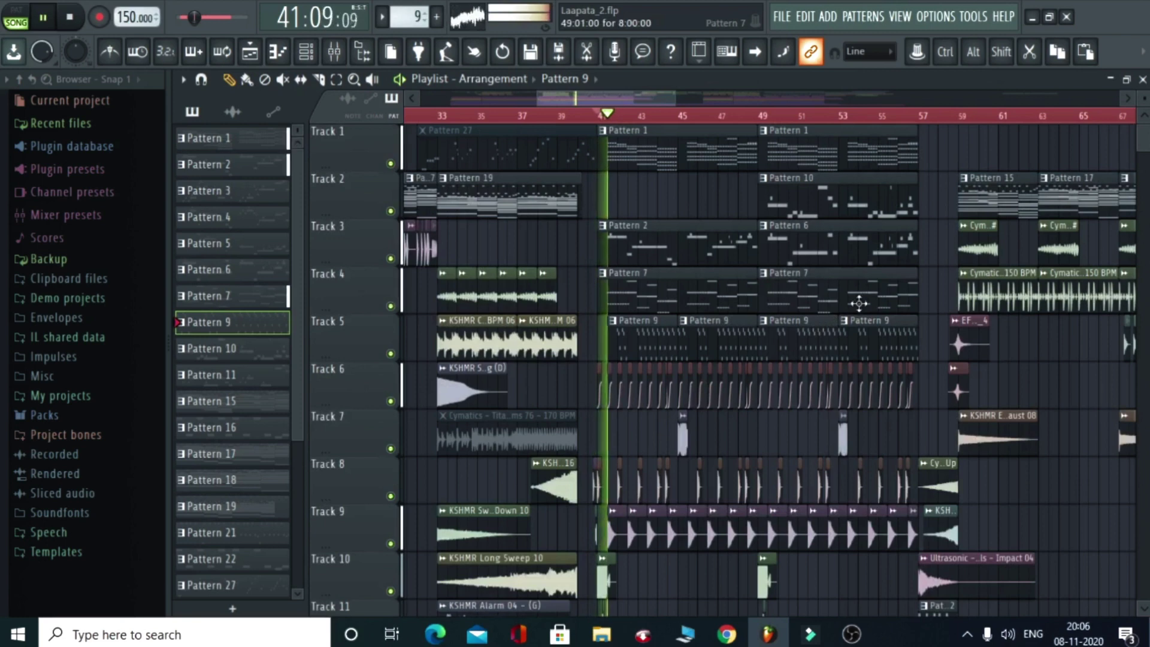
scroll(913, 277, down, 3)
scroll(913, 277, down, 5)
scroll(916, 276, up, 7)
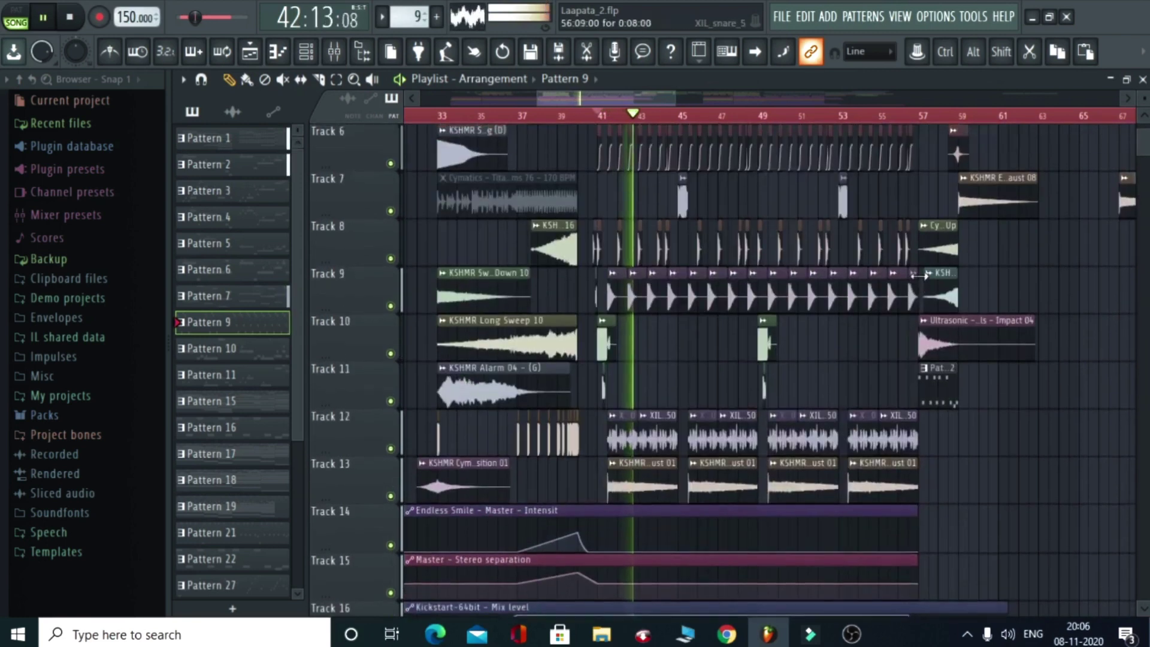
scroll(920, 276, up, 1)
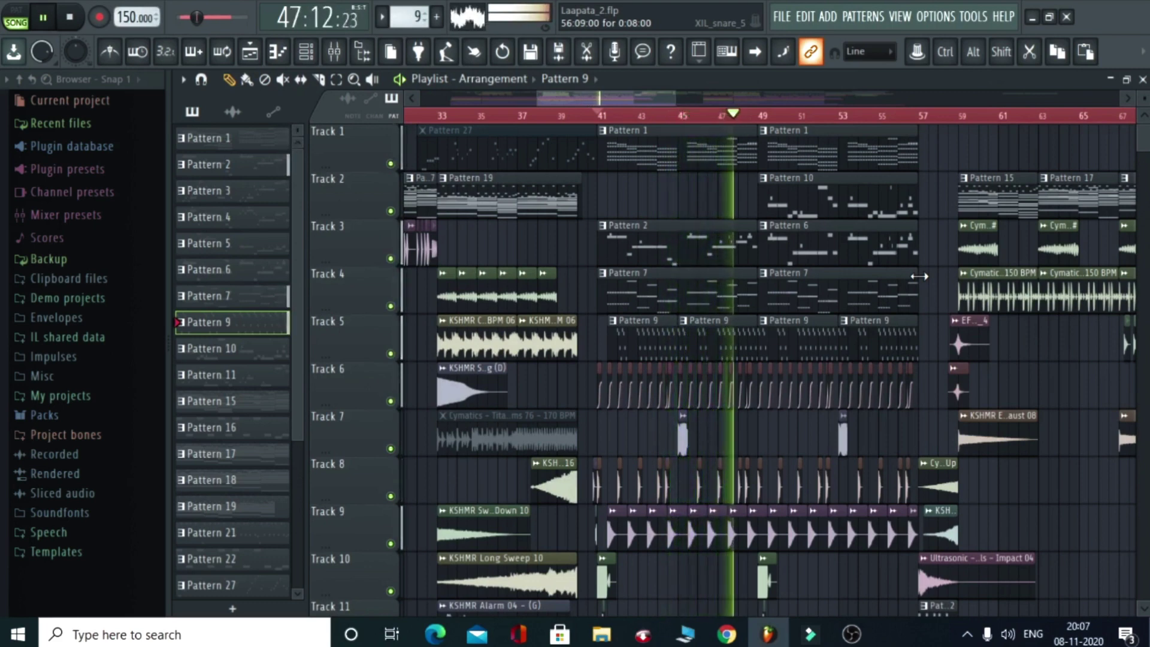
key(space)
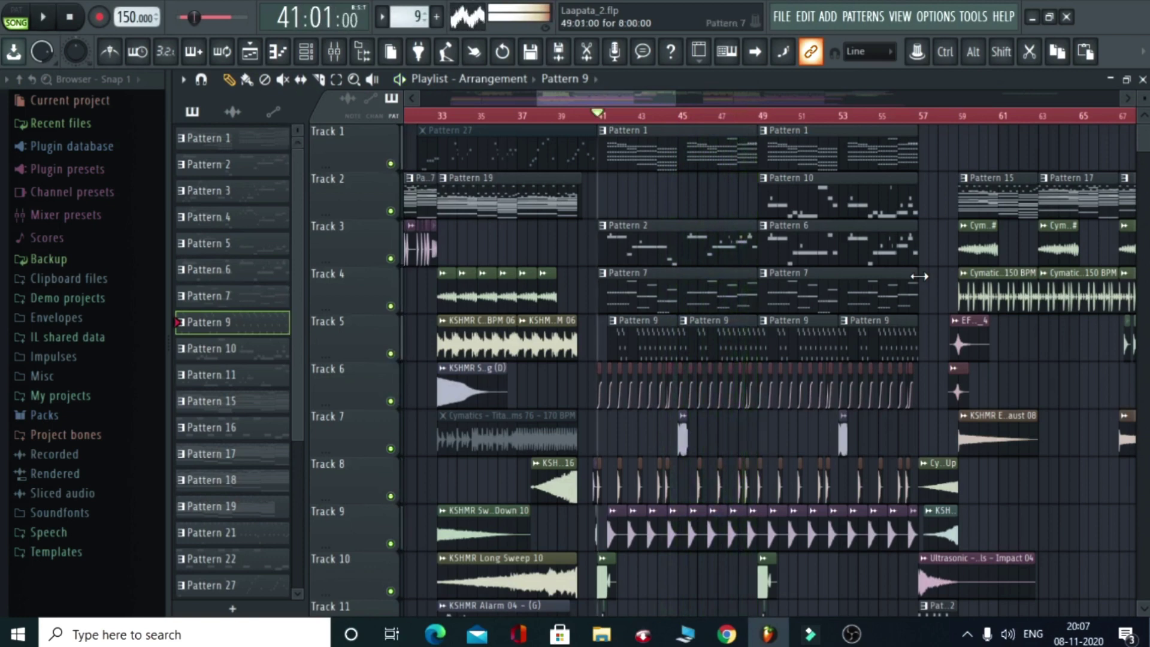
Set the playhead at bar 49, open Pattern 10's saw lead highs #3 notes in the piano roll and play them.
click(770, 120)
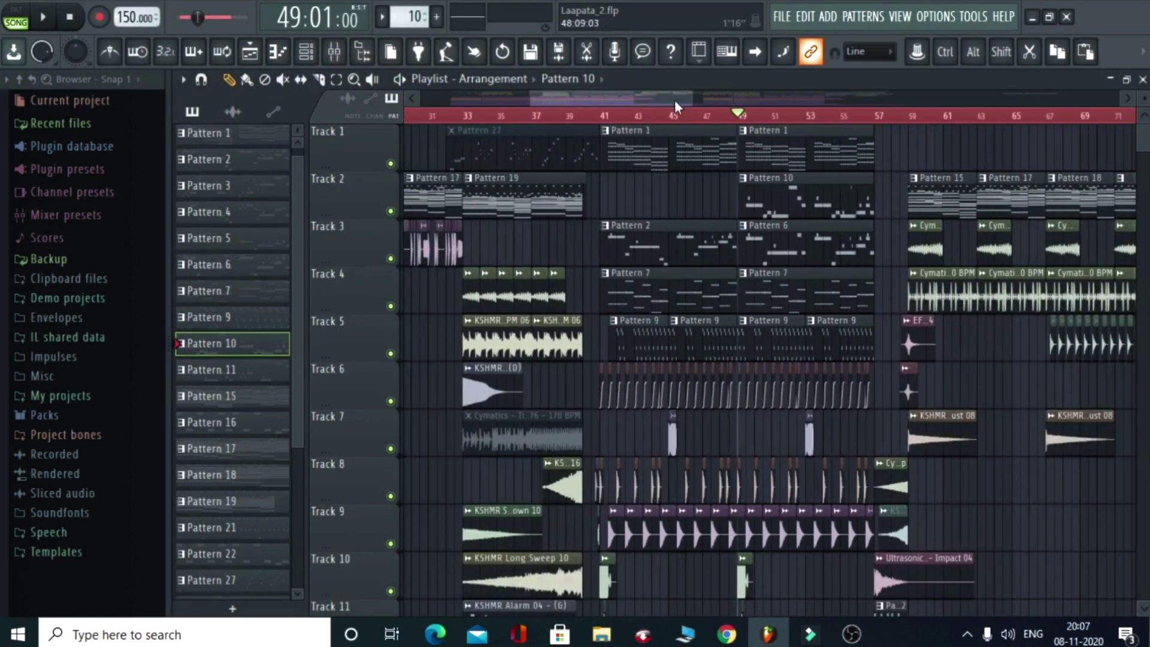
scroll(621, 124, left, 2)
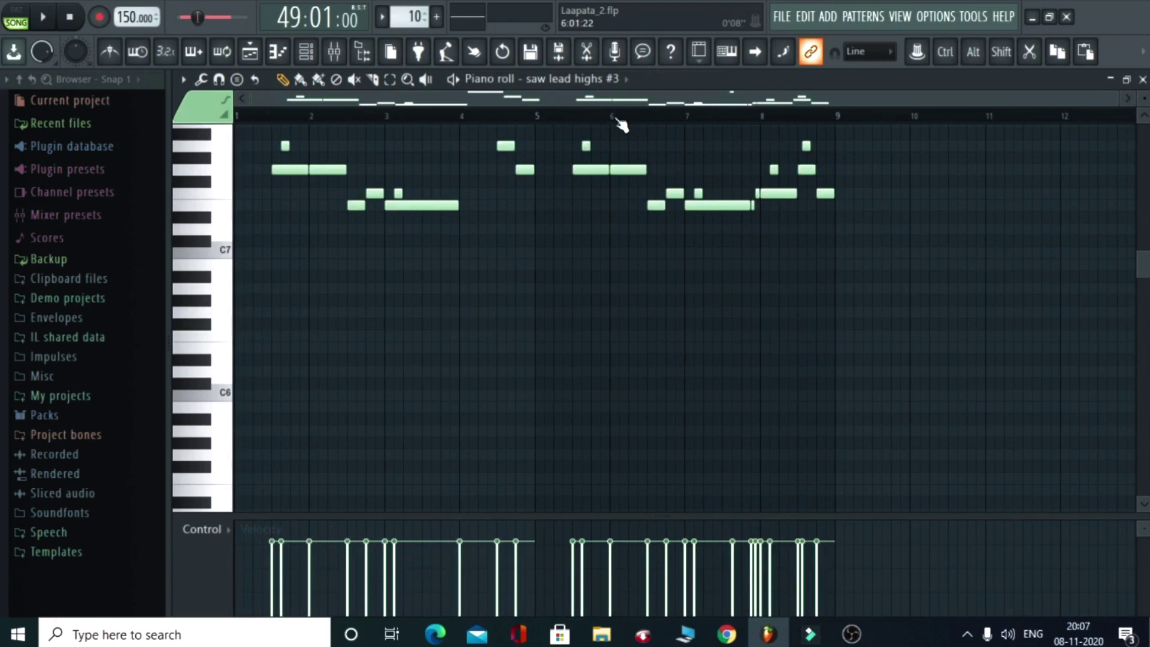
click(308, 53)
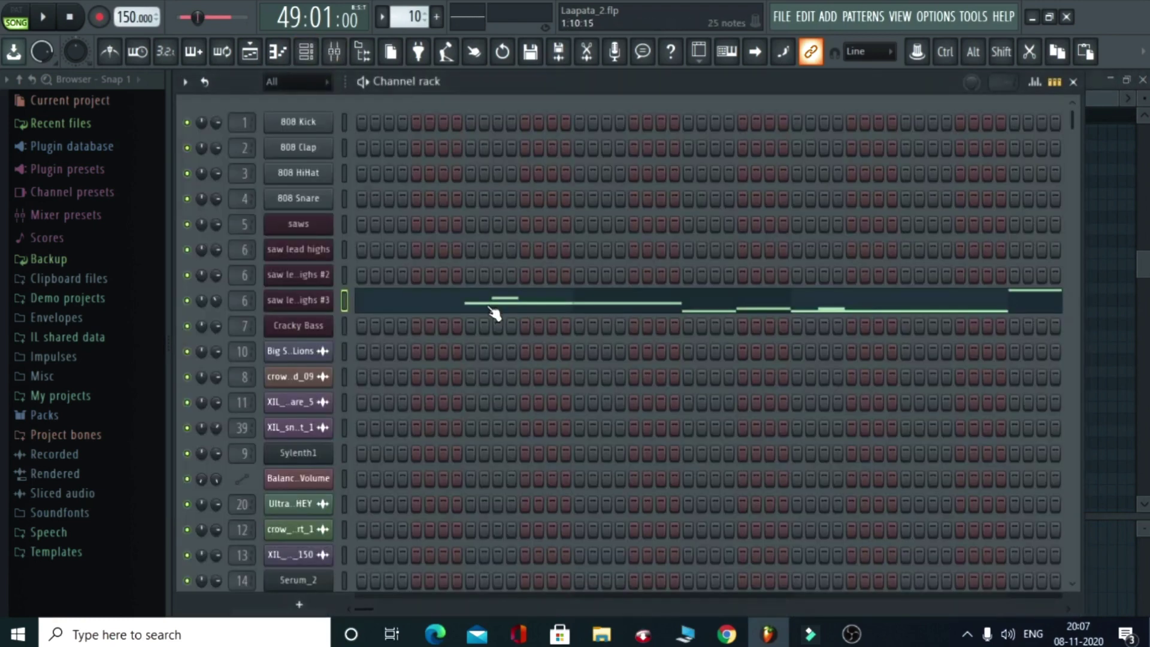
click(432, 300)
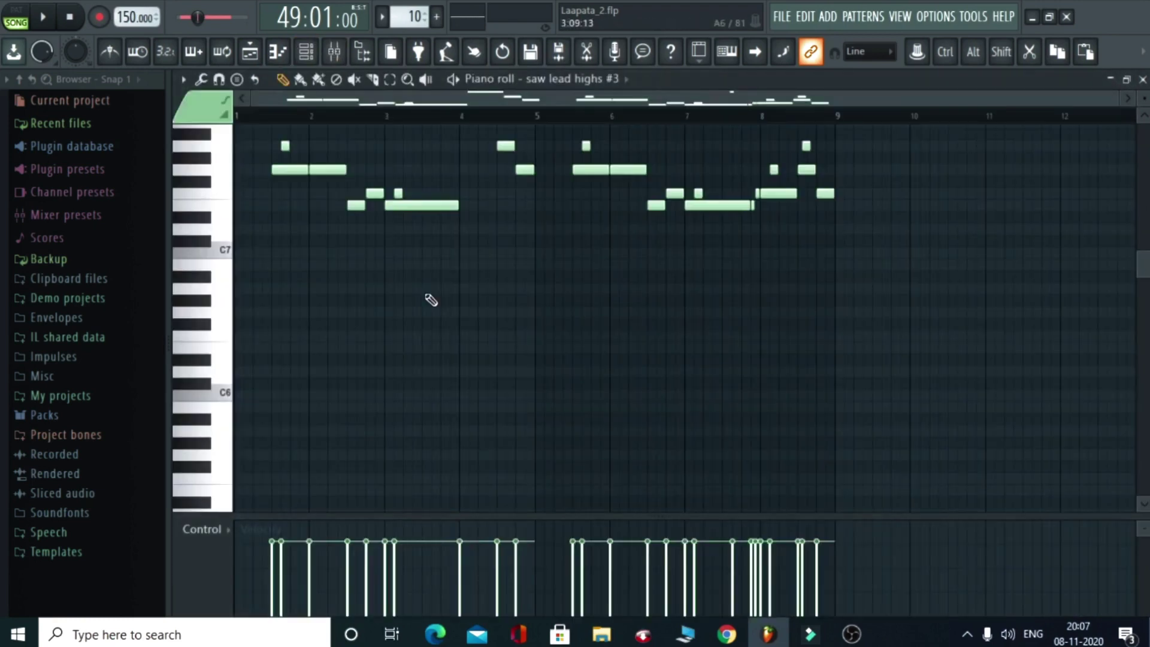
scroll(380, 197, up, 3)
key(space)
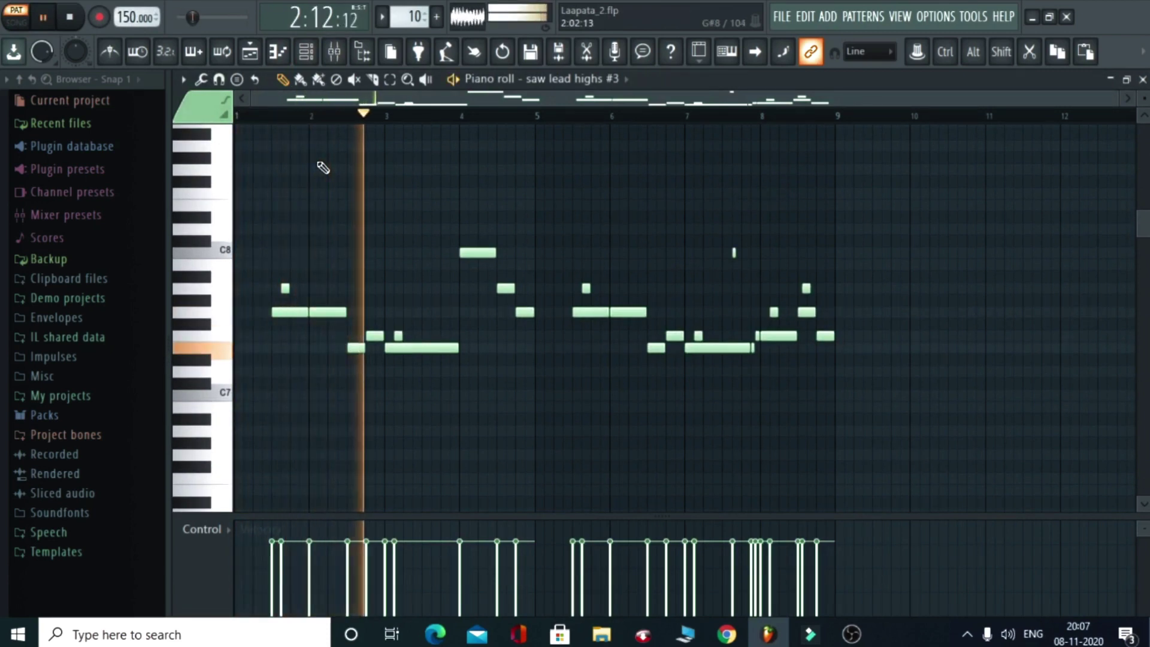
Open the Harmor instrument of the saw lead highs #3 channel, examine its effect settings during playback and stop playback.
click(306, 51)
click(310, 307)
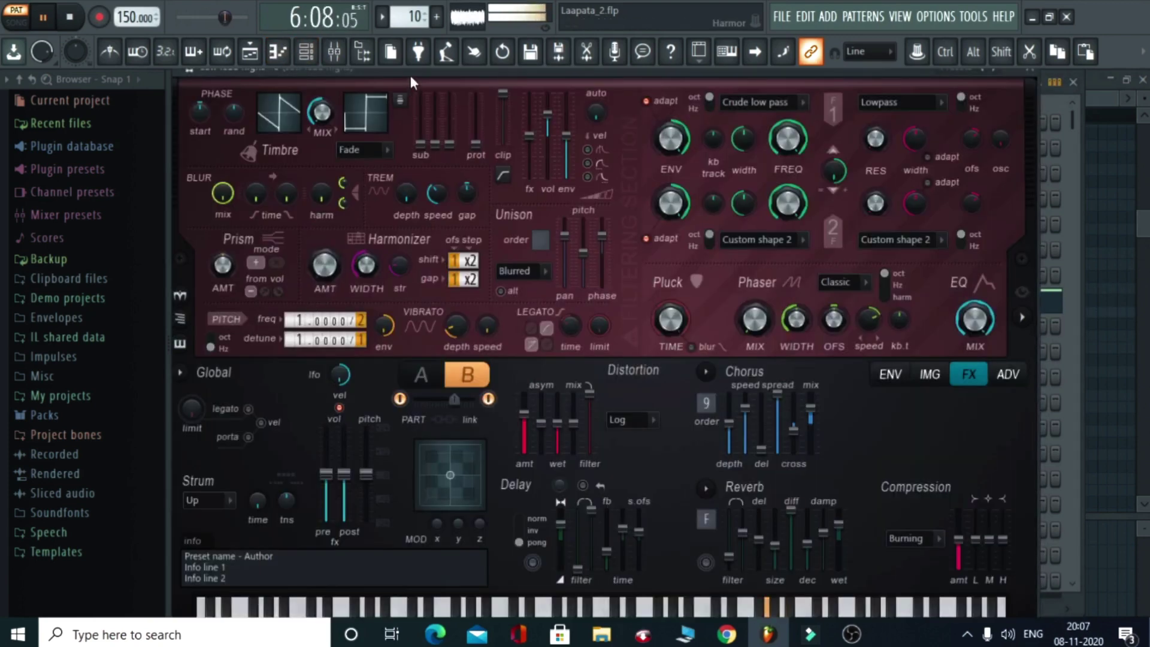
key(space)
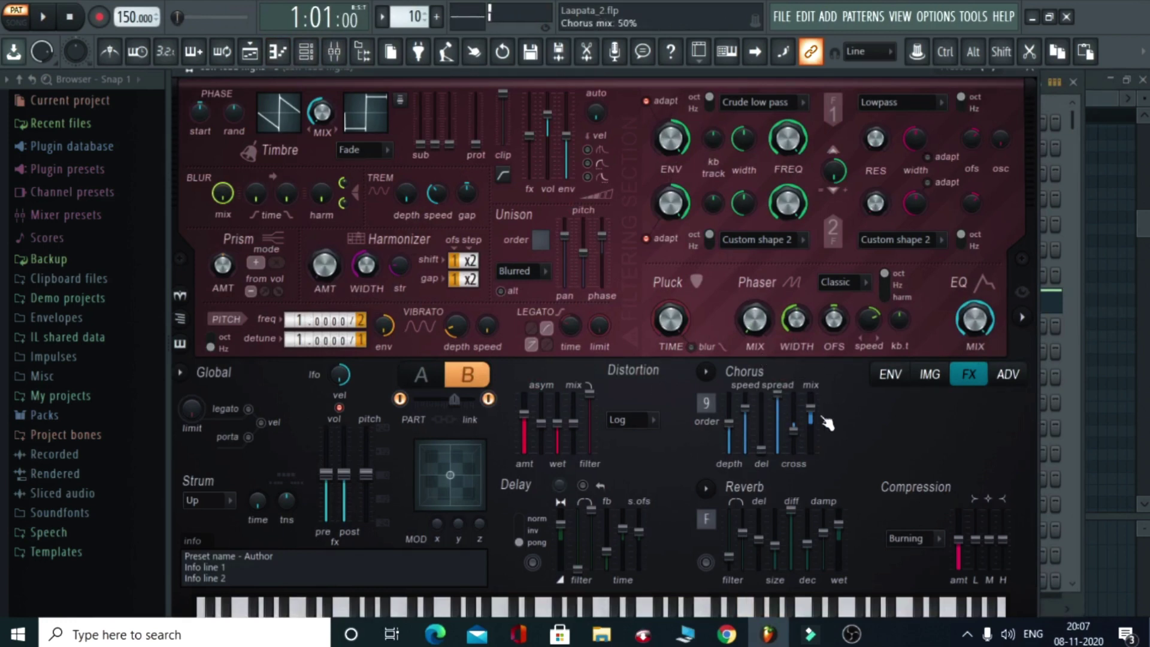
Return from the Harmor instrument to the playlist and set the playhead at bar 49.
mouse_move(646, 69)
mouse_down()
mouse_move(655, 149)
mouse_move(656, 69)
mouse_up()
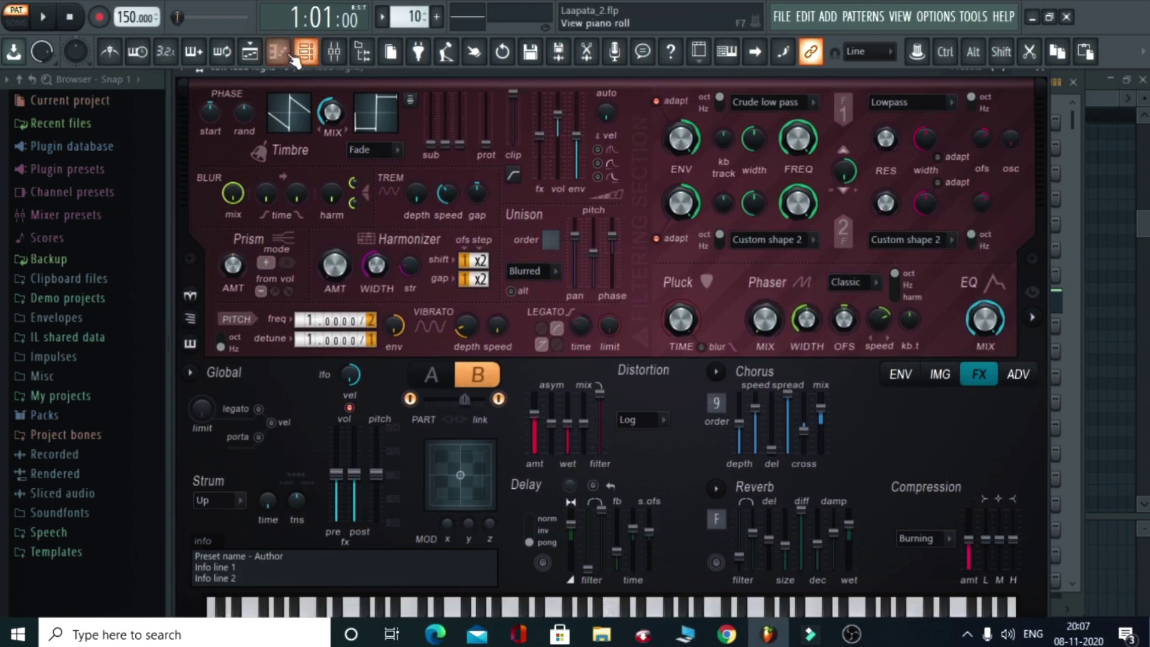
click(251, 53)
click(618, 122)
scroll(619, 122, up, 3)
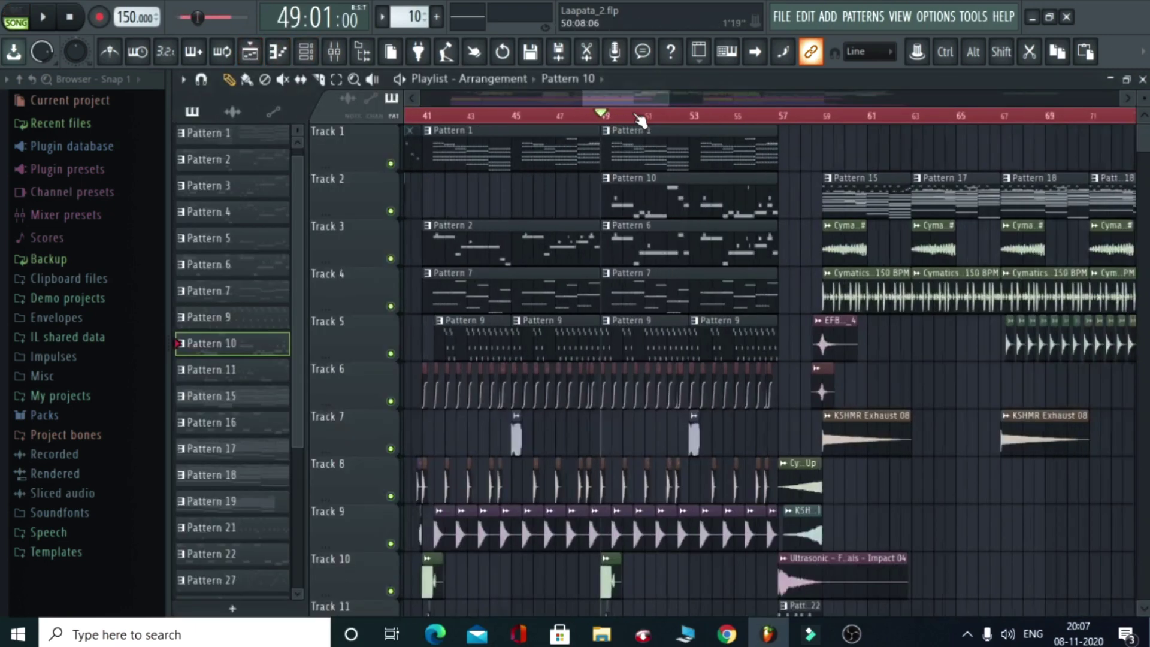
Solo Tracks 2 and 3 and play Patterns 10 and 6 together from bar 49.
right_click(391, 258)
click(390, 210)
key(space)
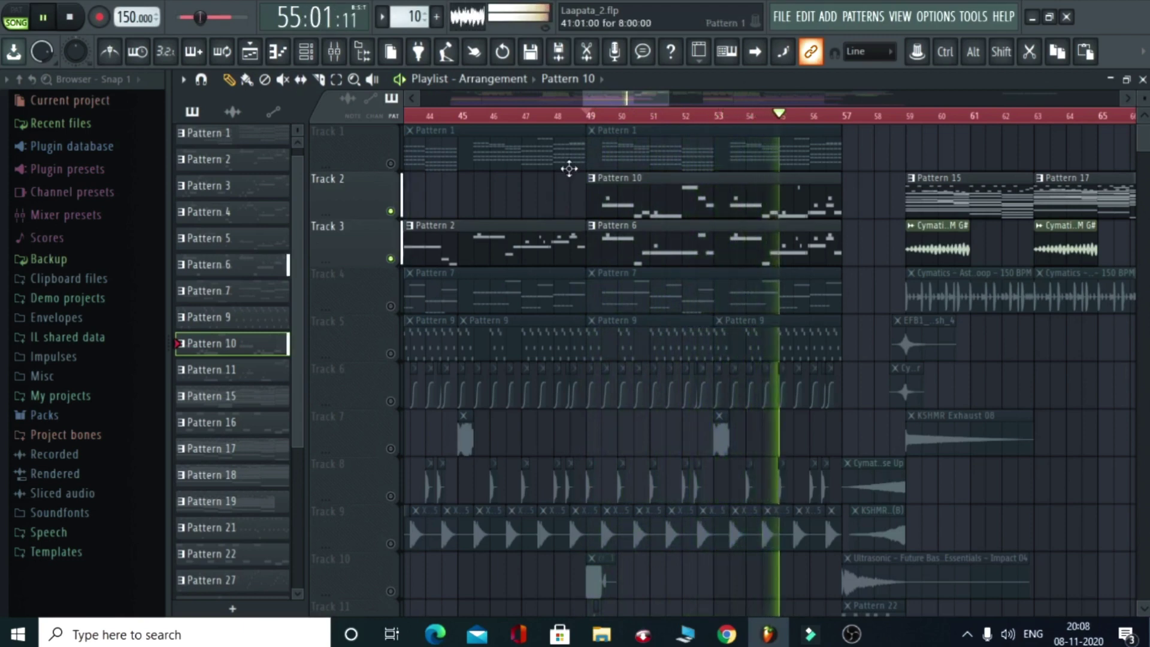
scroll(585, 129, down, 4)
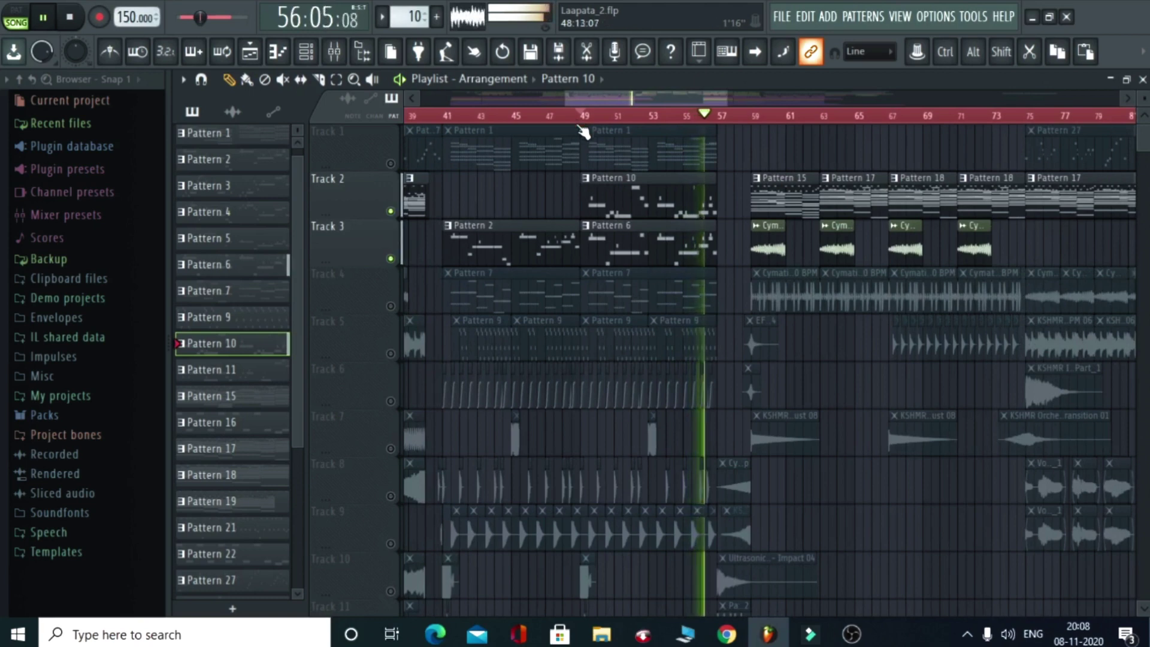
key(space)
Restore all muted tracks and play the drop's second half from bar 49 with every layer.
right_click(391, 210)
key(space)
scroll(711, 144, up, 3)
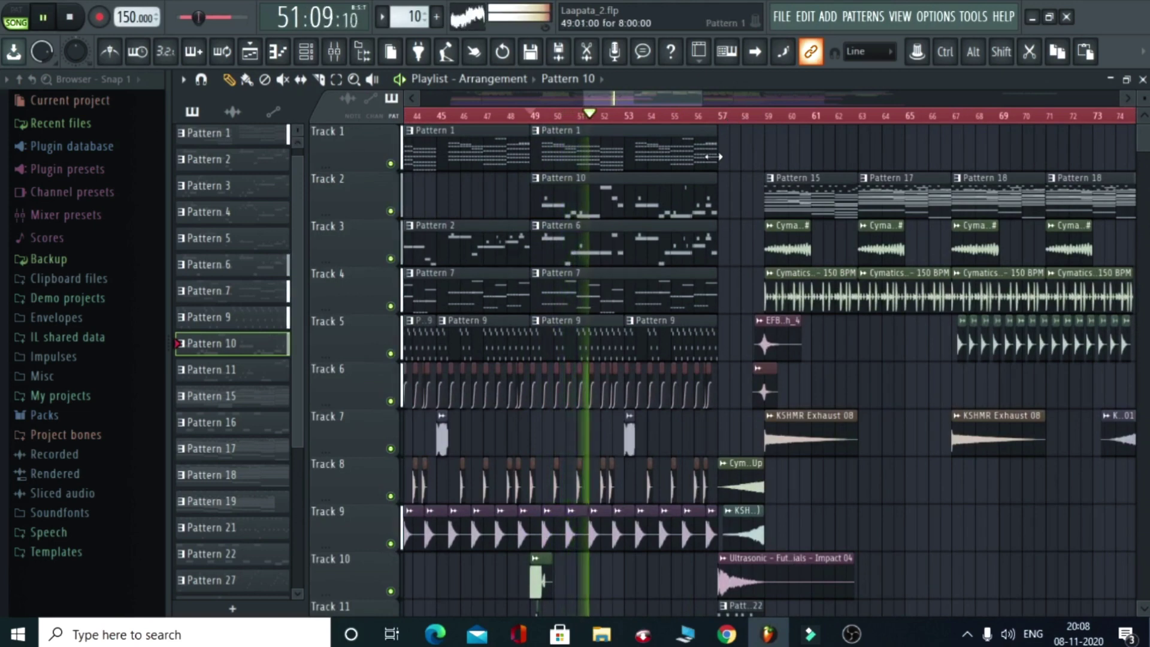
Look over the drop's sample tracks and automation clips down to Track 27 during playback, and stop playback.
scroll(728, 127, down, 2)
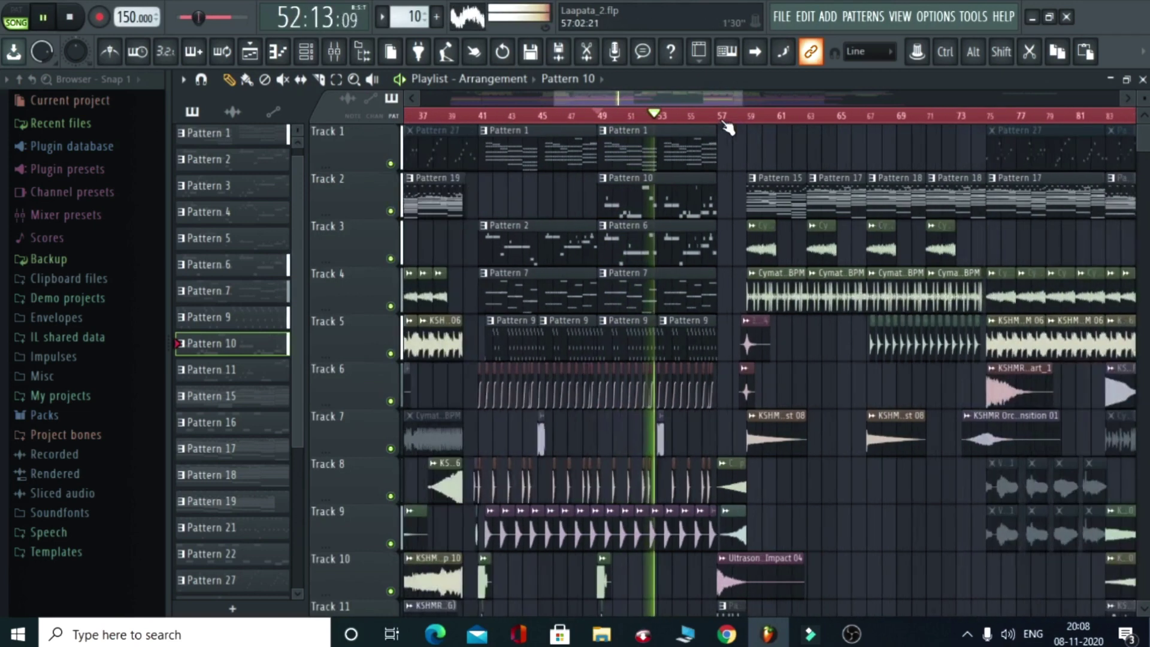
scroll(728, 127, down, 2)
scroll(732, 220, down, 6)
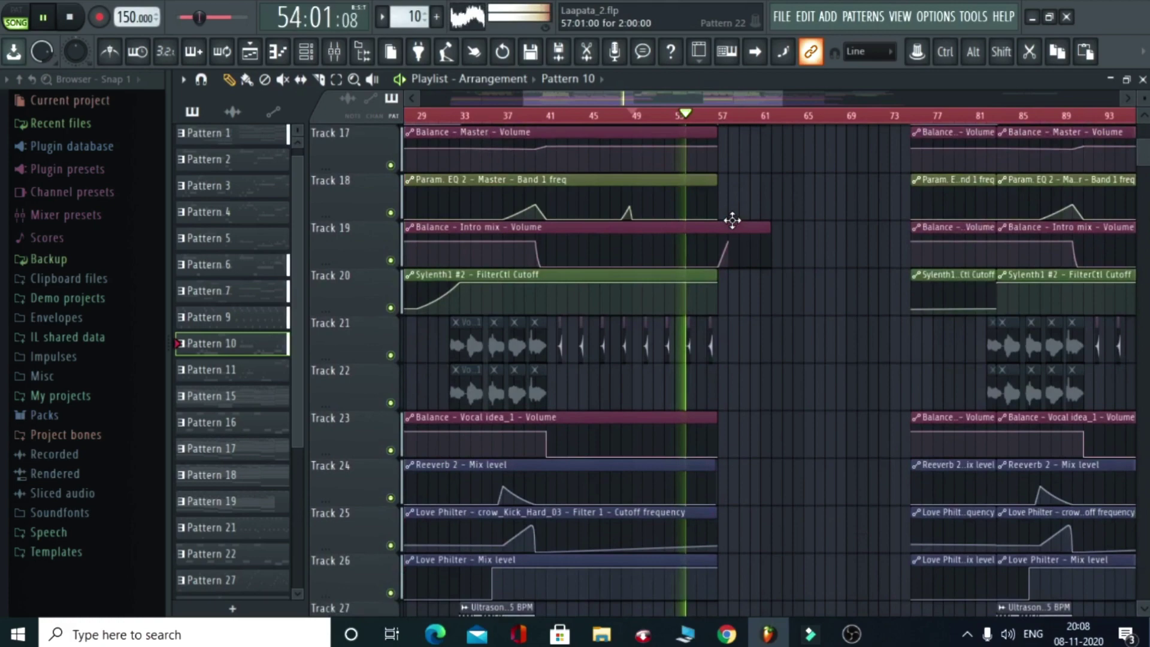
scroll(732, 220, down, 2)
scroll(732, 221, up, 6)
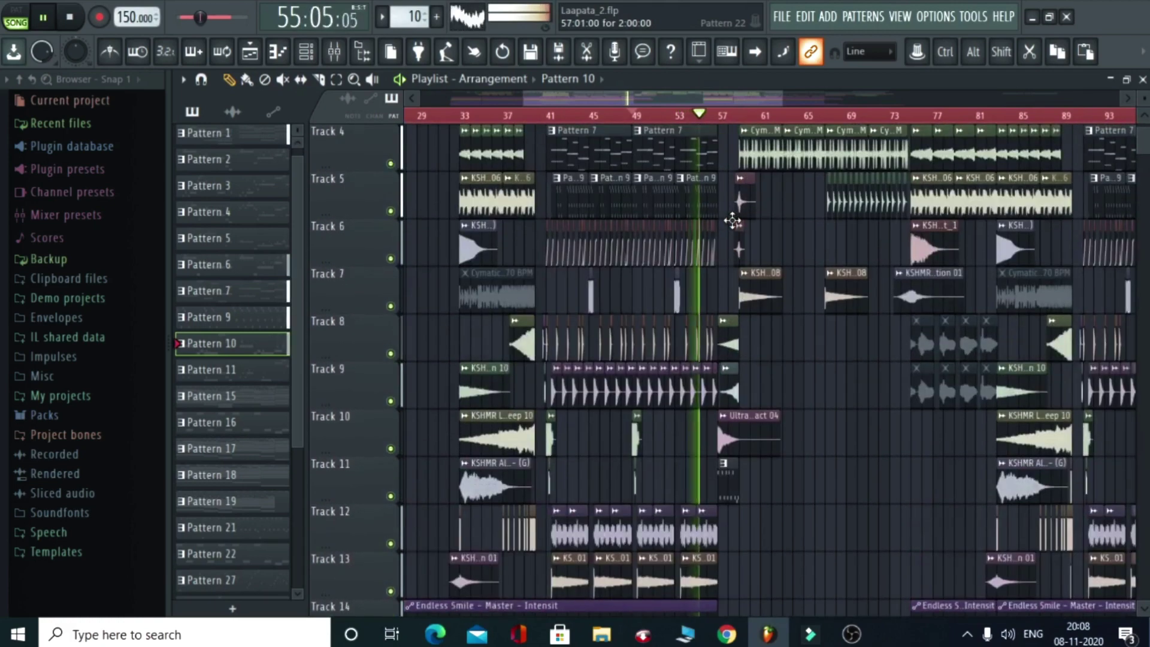
scroll(732, 220, up, 4)
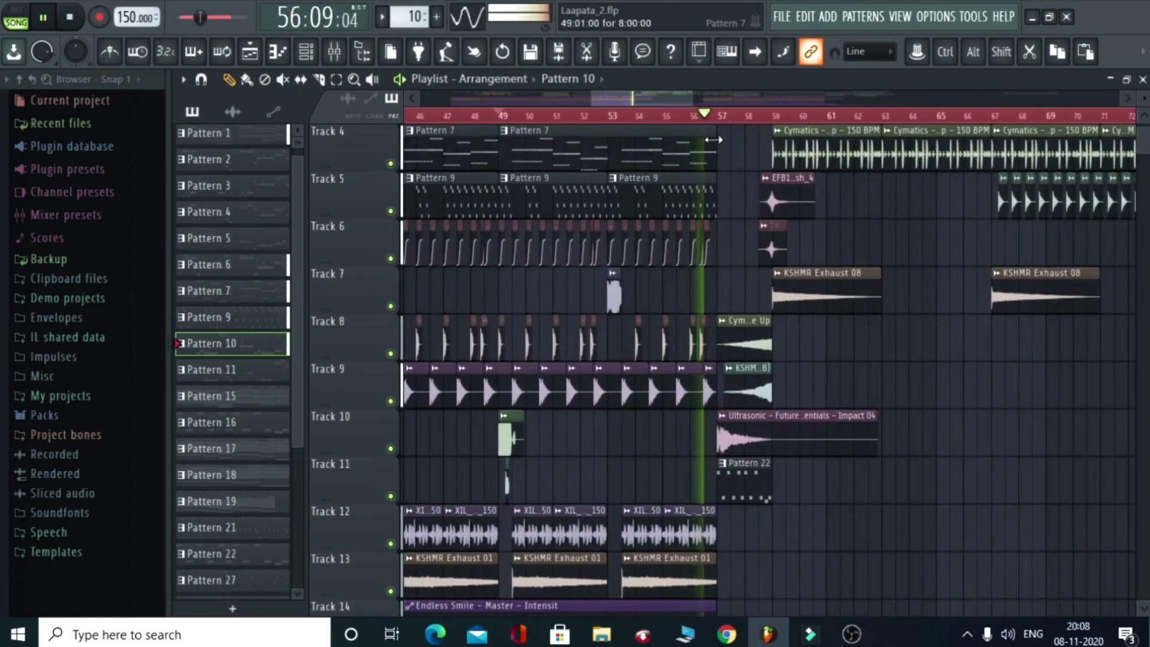
key(space)
scroll(713, 139, down, 4)
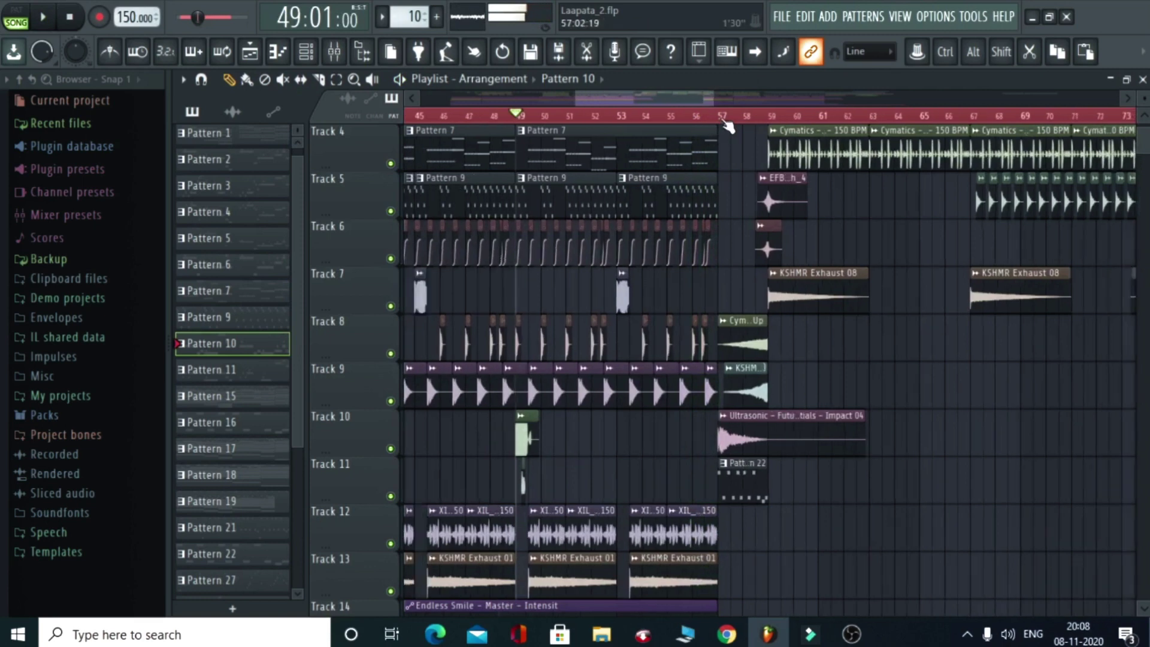
scroll(693, 169, up, 3)
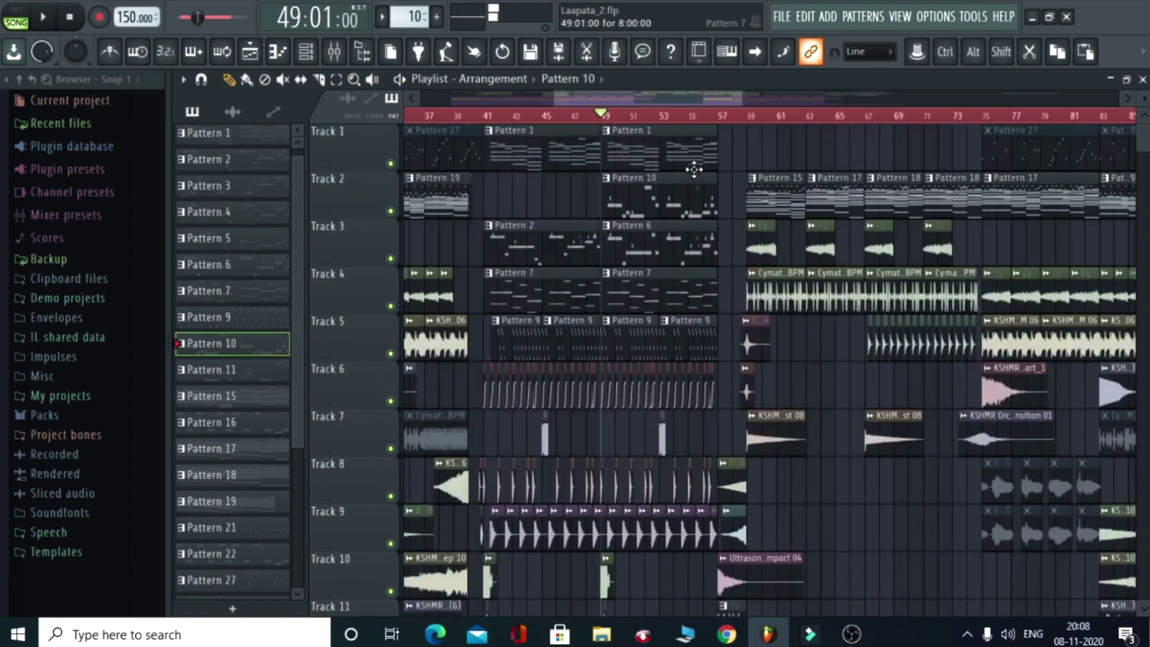